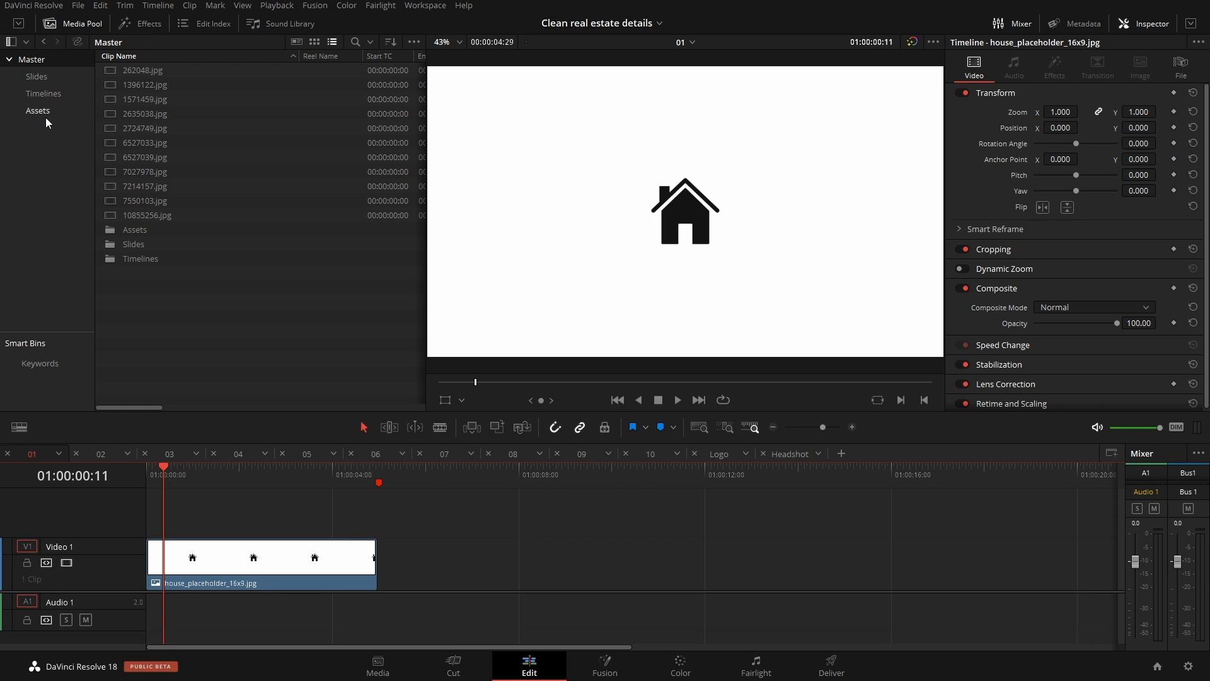
Step: Open the "Company - 4sec Slides" timeline from the Timelines bin
click(56, 97)
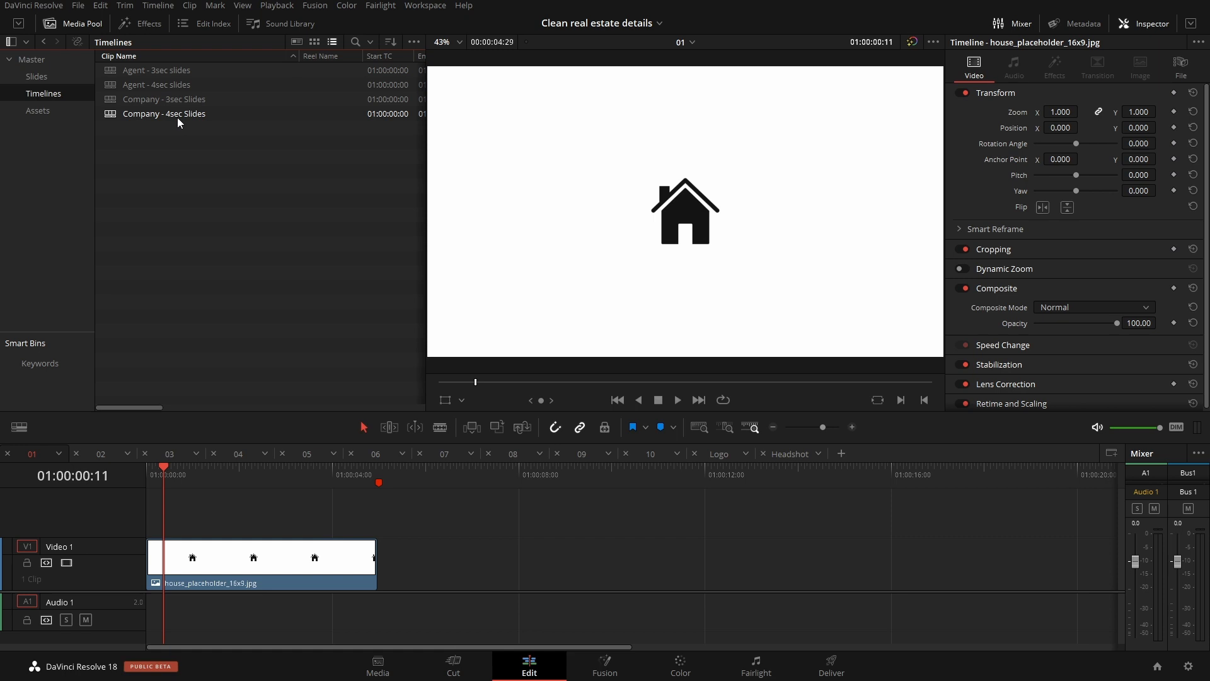
double_click(112, 118)
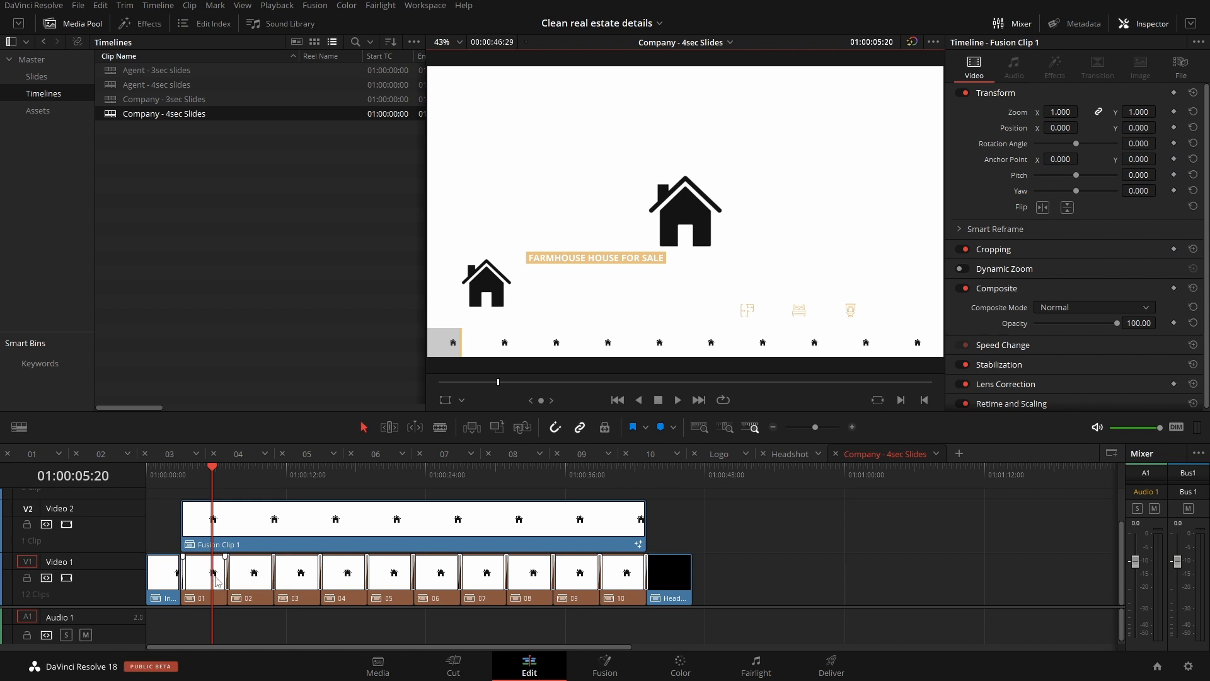
Step: In timeline 01, replace the house placeholder with 1396122.jpg from the Master bin's thumbnails and extend the clip to the 5-second marker
click(32, 455)
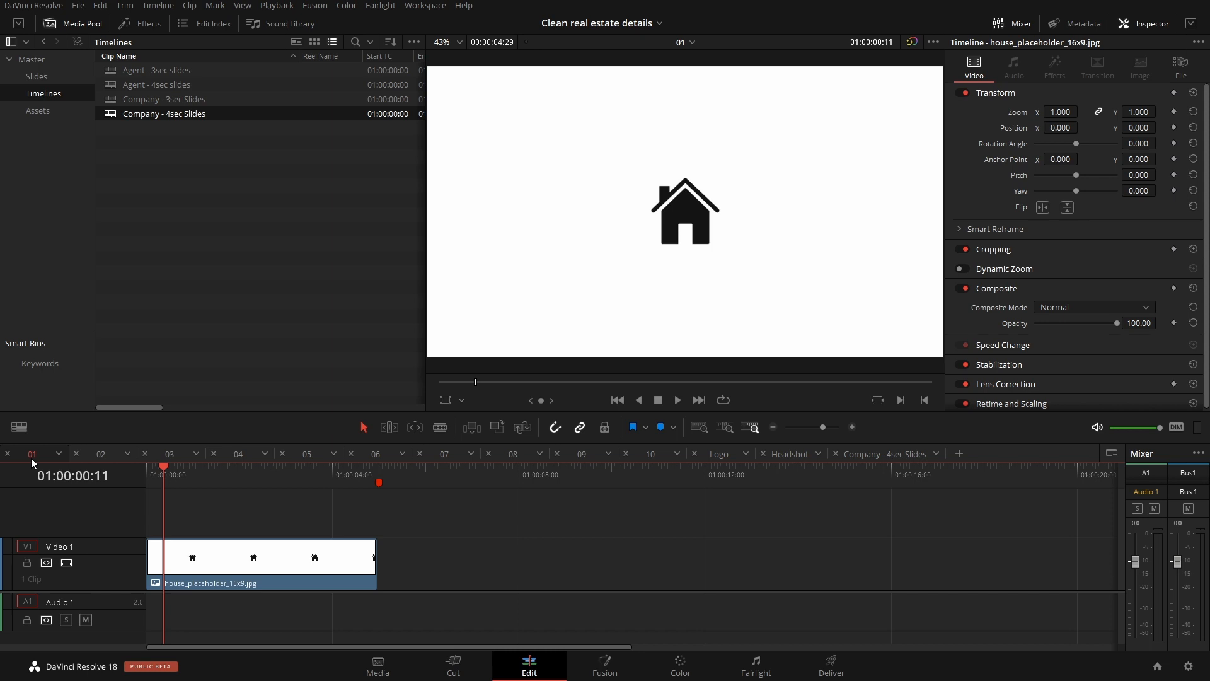
click(33, 60)
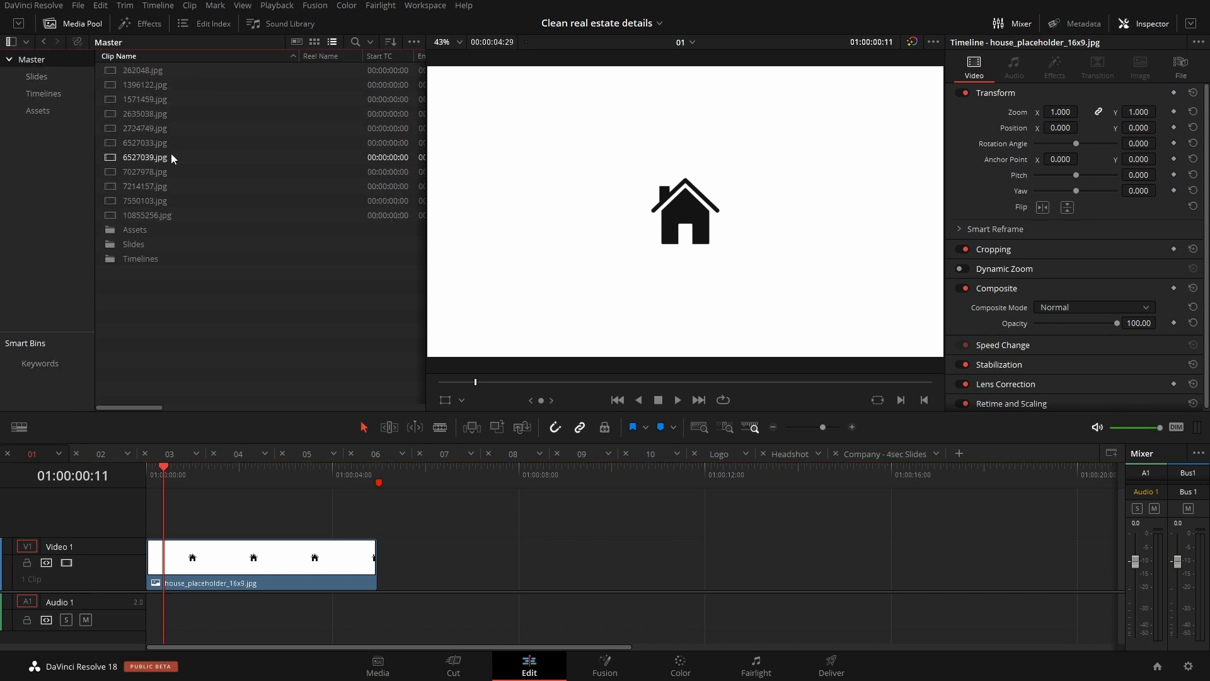
click(314, 43)
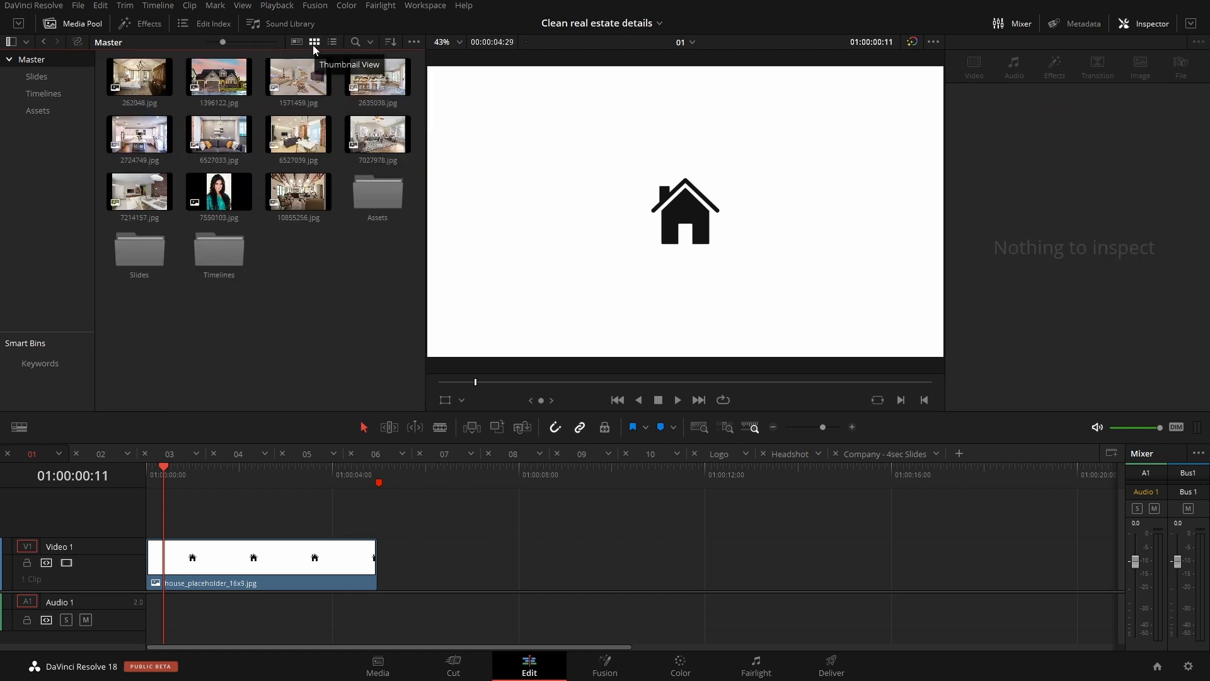
click(214, 81)
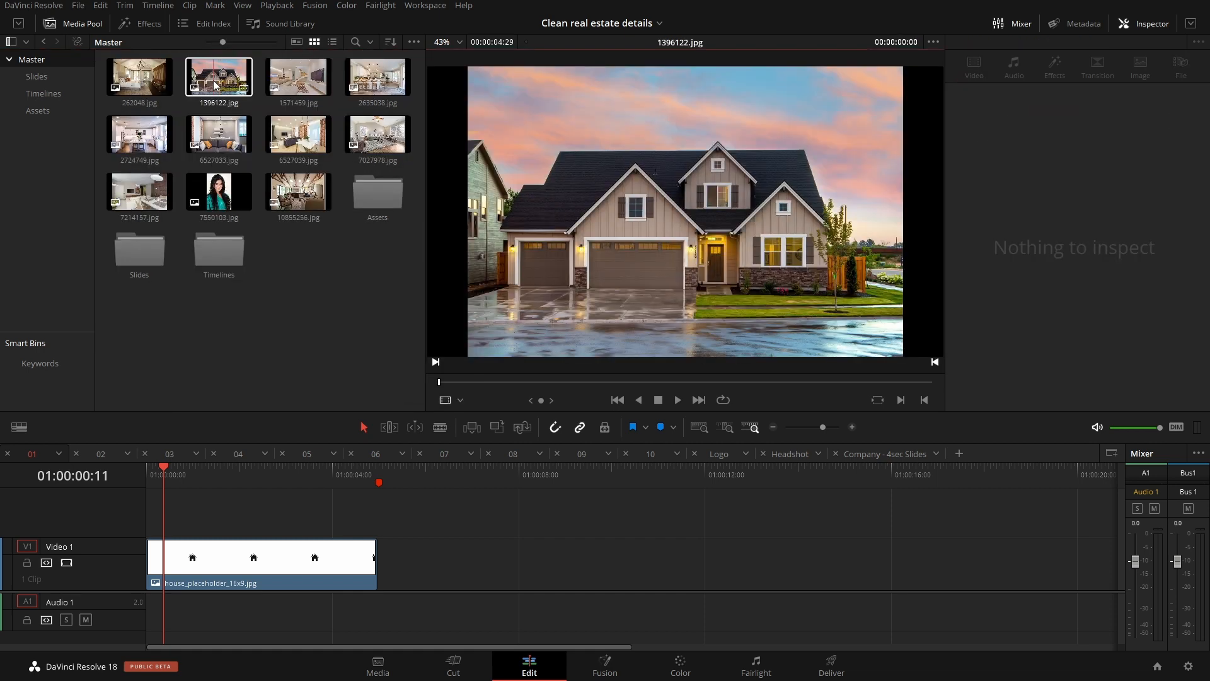
drag(214, 84, 168, 517)
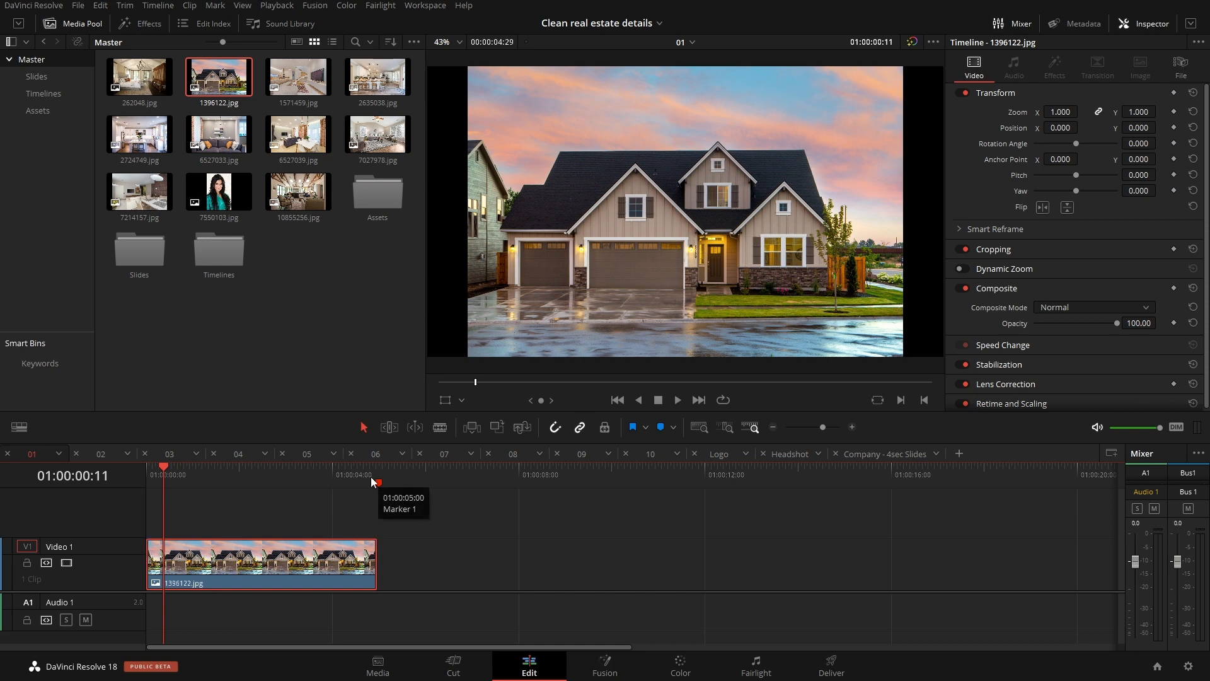
drag(373, 566, 375, 566)
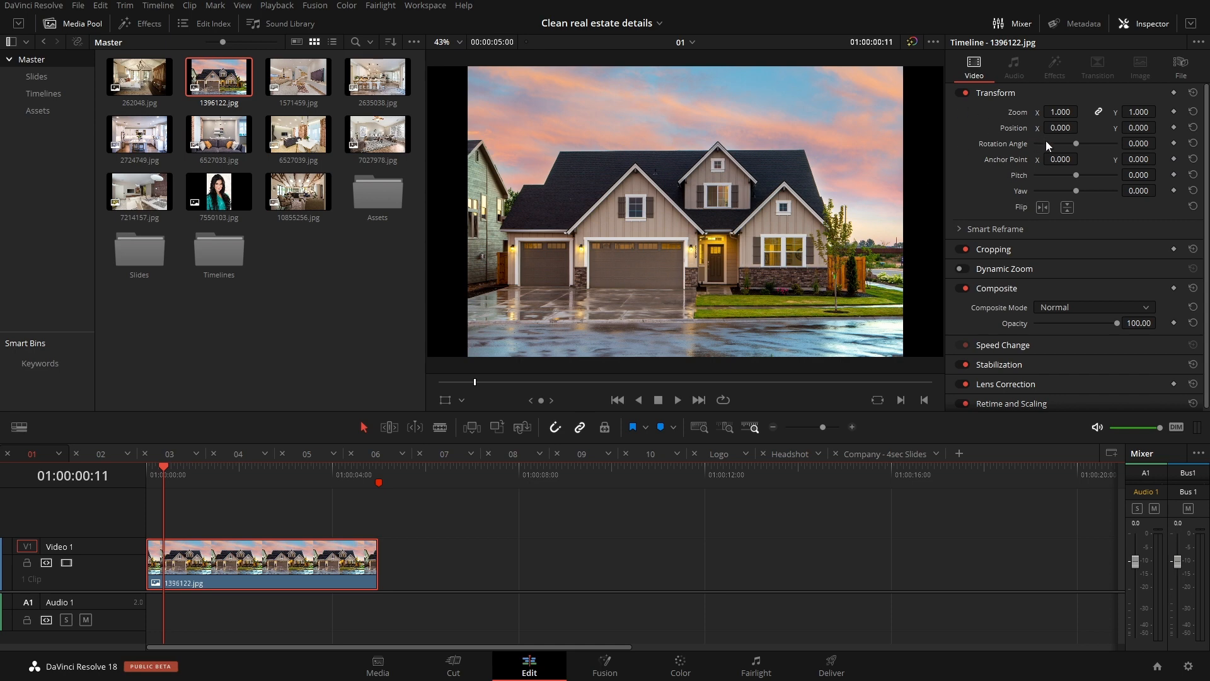
Step: Scale the exterior photo to fill the frame at 1.203 zoom with its position at 0, and check it in the Company - 4sec Slides timeline
drag(1060, 112, 1079, 111)
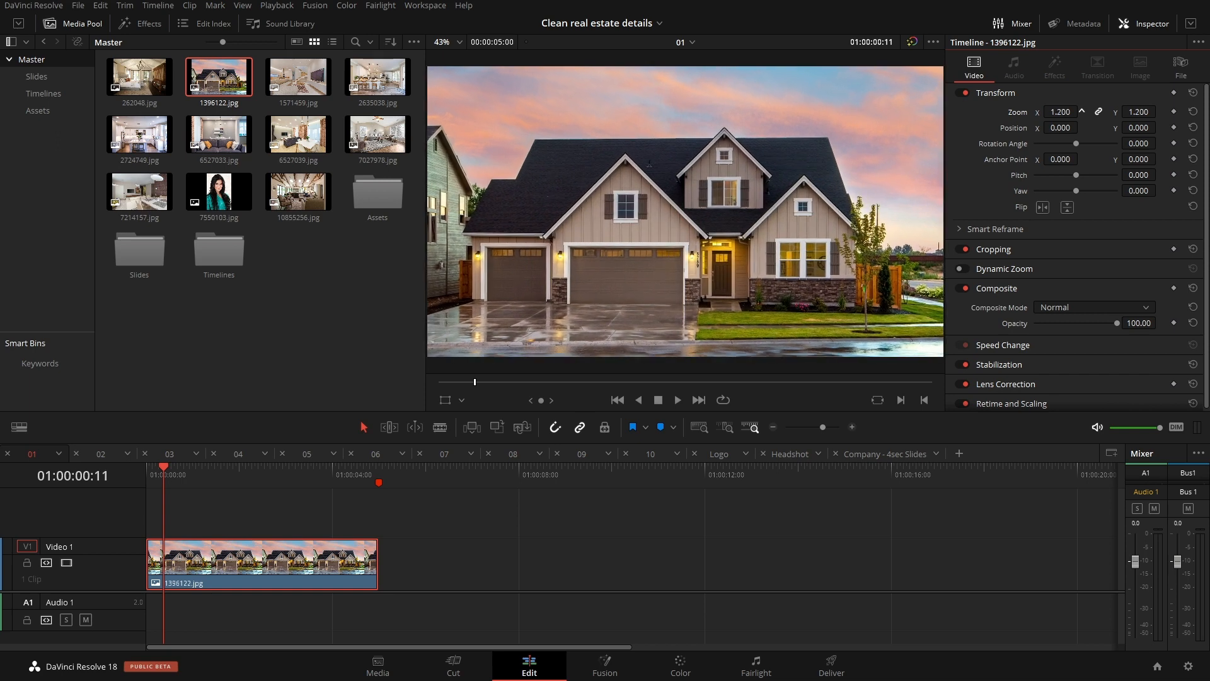
double_click(1011, 113)
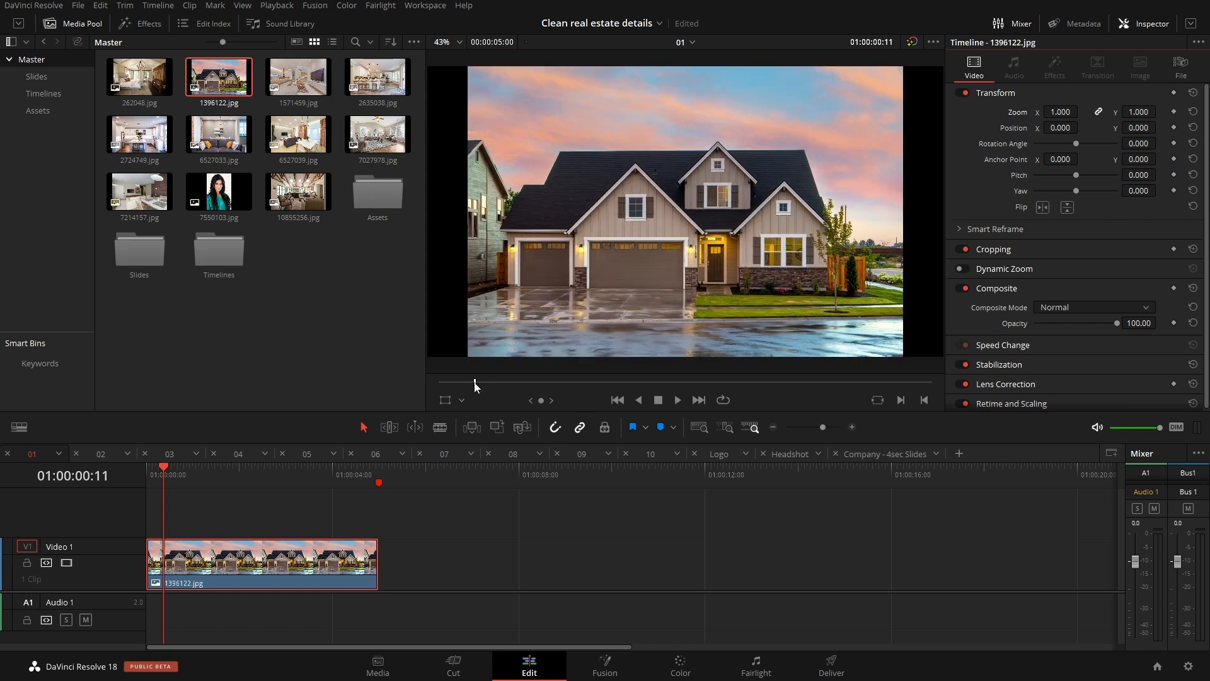
click(445, 400)
drag(903, 360, 947, 391)
mouse_move(851, 324)
mouse_down()
mouse_move(826, 296)
mouse_move(846, 305)
mouse_up()
double_click(1022, 128)
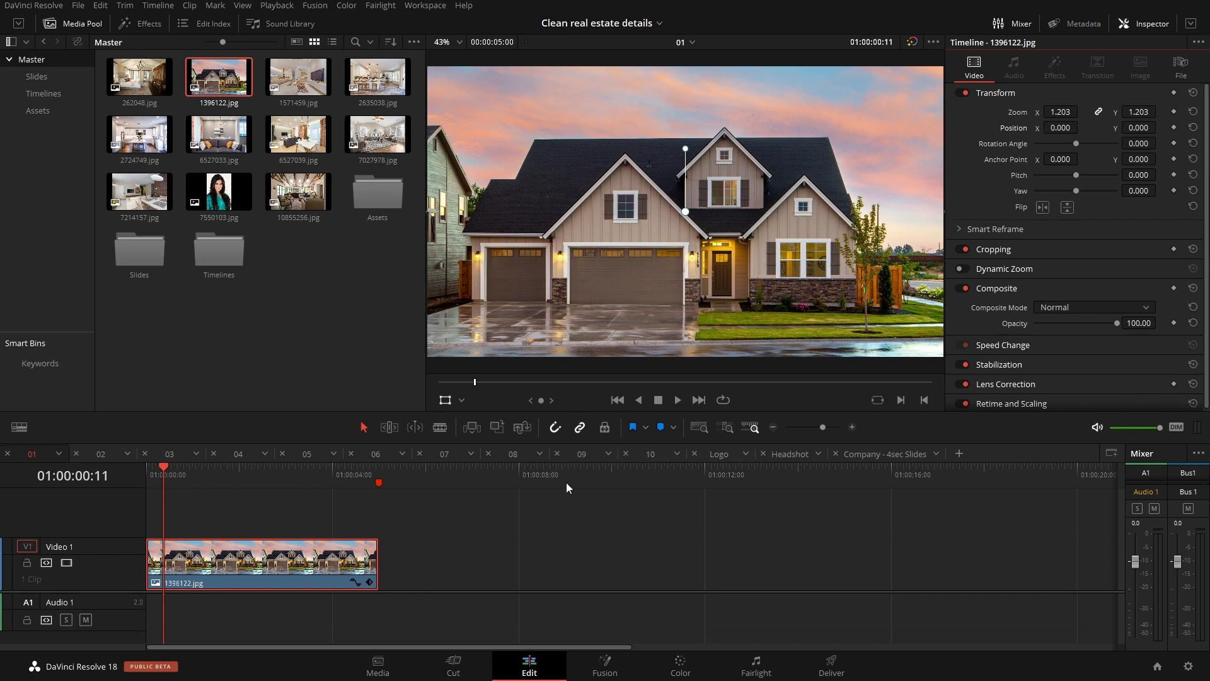
click(872, 455)
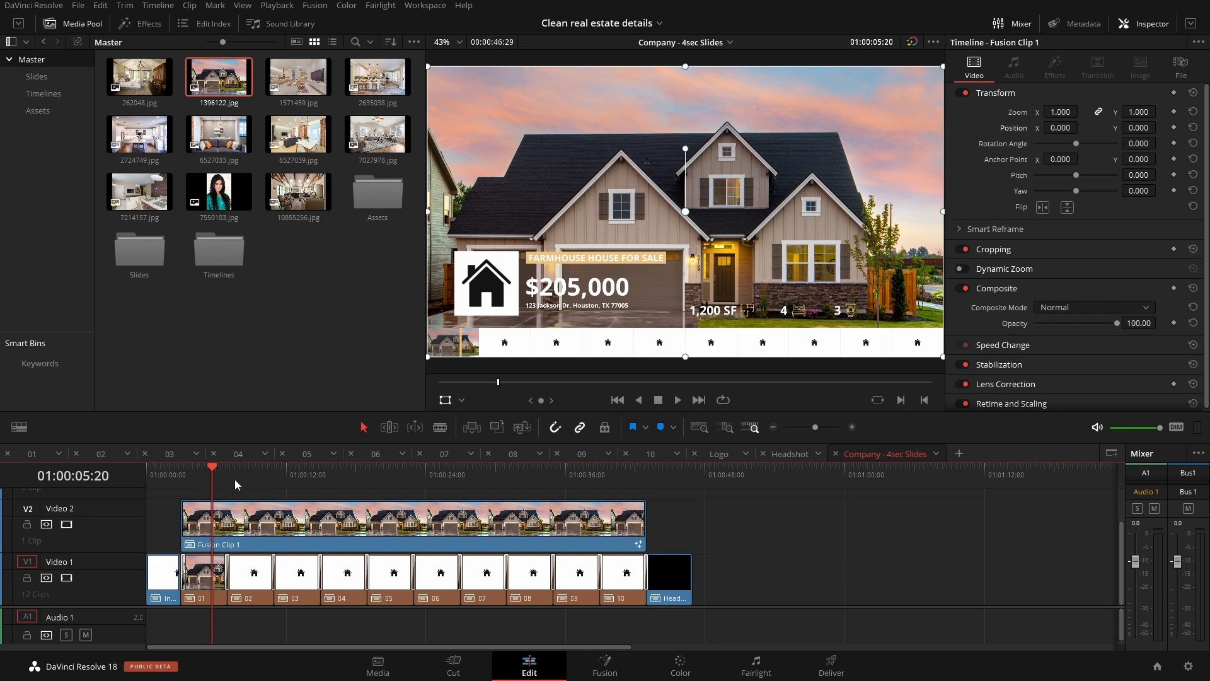
Step: In timeline 02, replace the placeholder with the kitchen photo 2635038.jpg and trim it to the placeholder's original length
click(103, 453)
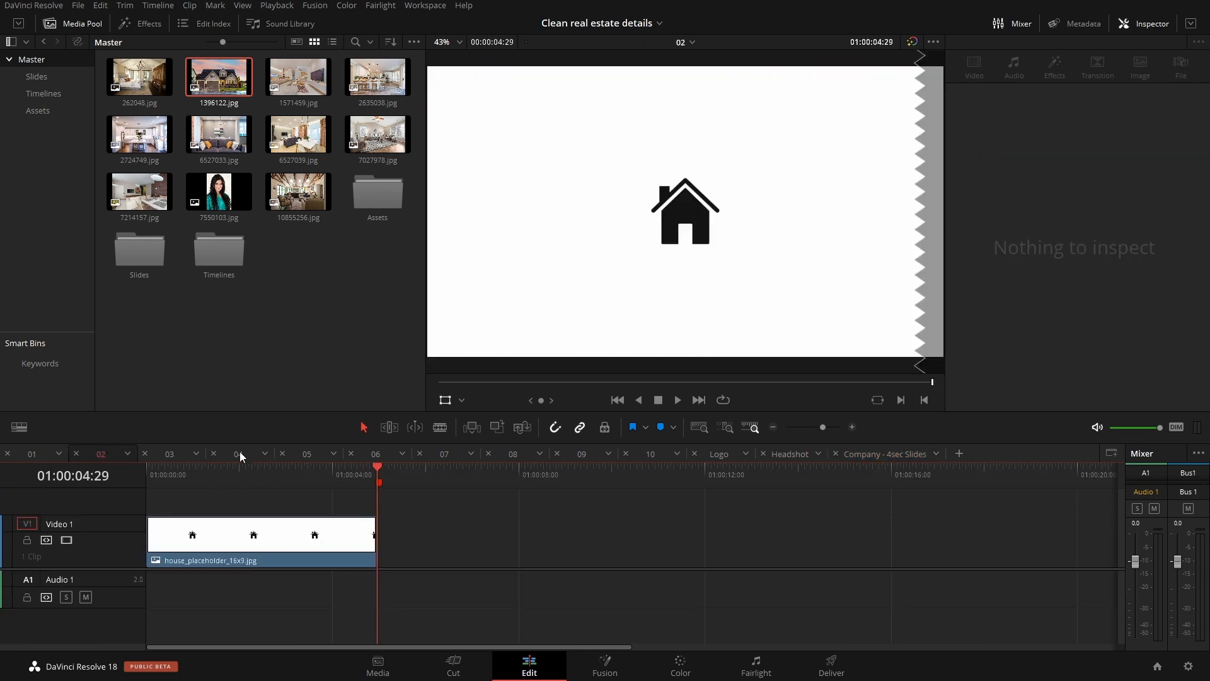
drag(378, 76, 283, 556)
drag(398, 552, 254, 555)
click(265, 472)
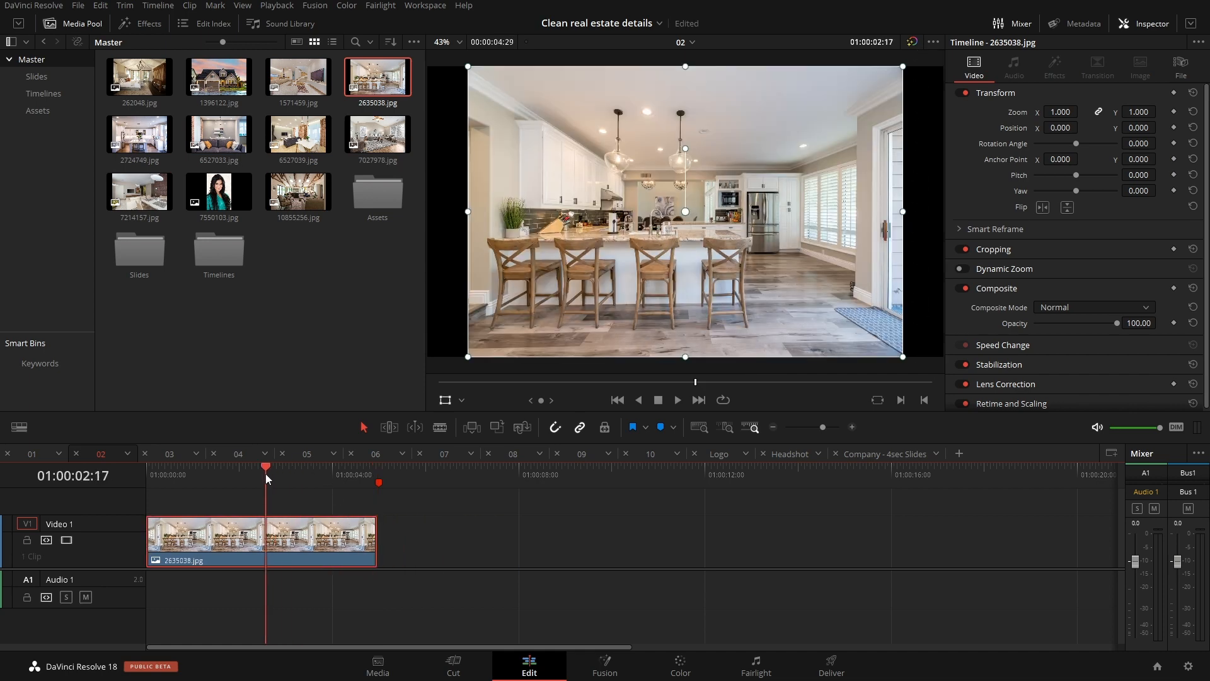
Step: Scale the kitchen photo to 1.203 zoom and check its slide in the Company - 4sec Slides timeline at 01:00:08:29
drag(902, 358, 948, 403)
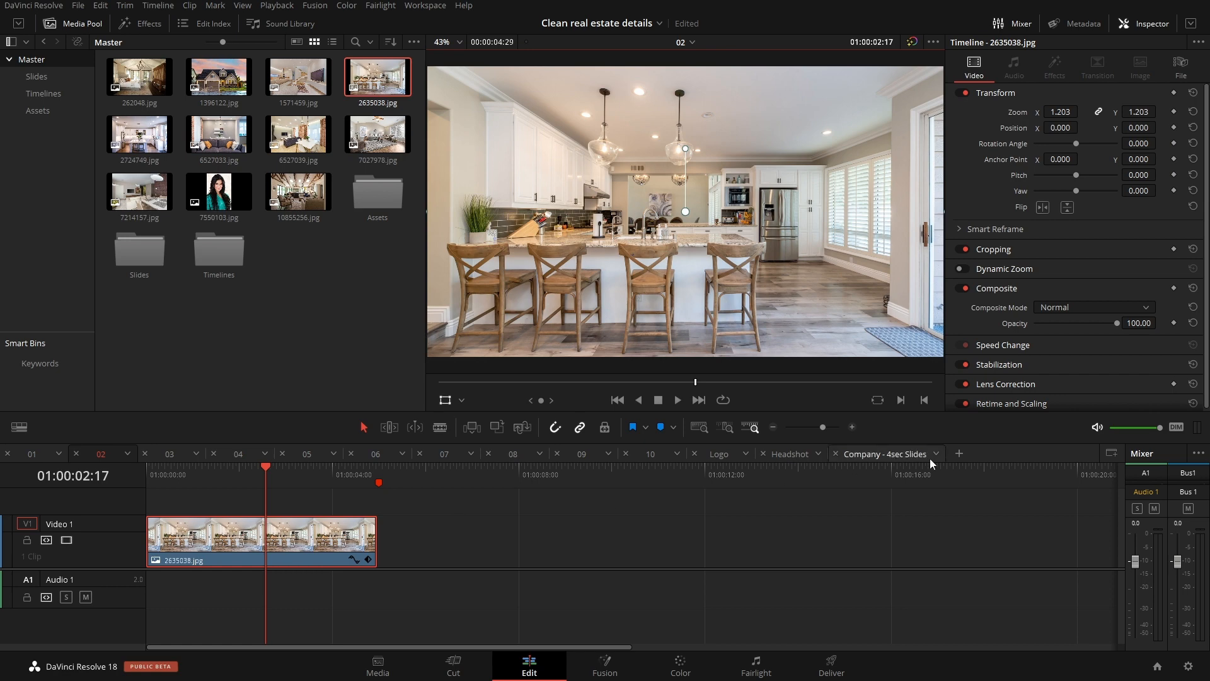
click(900, 456)
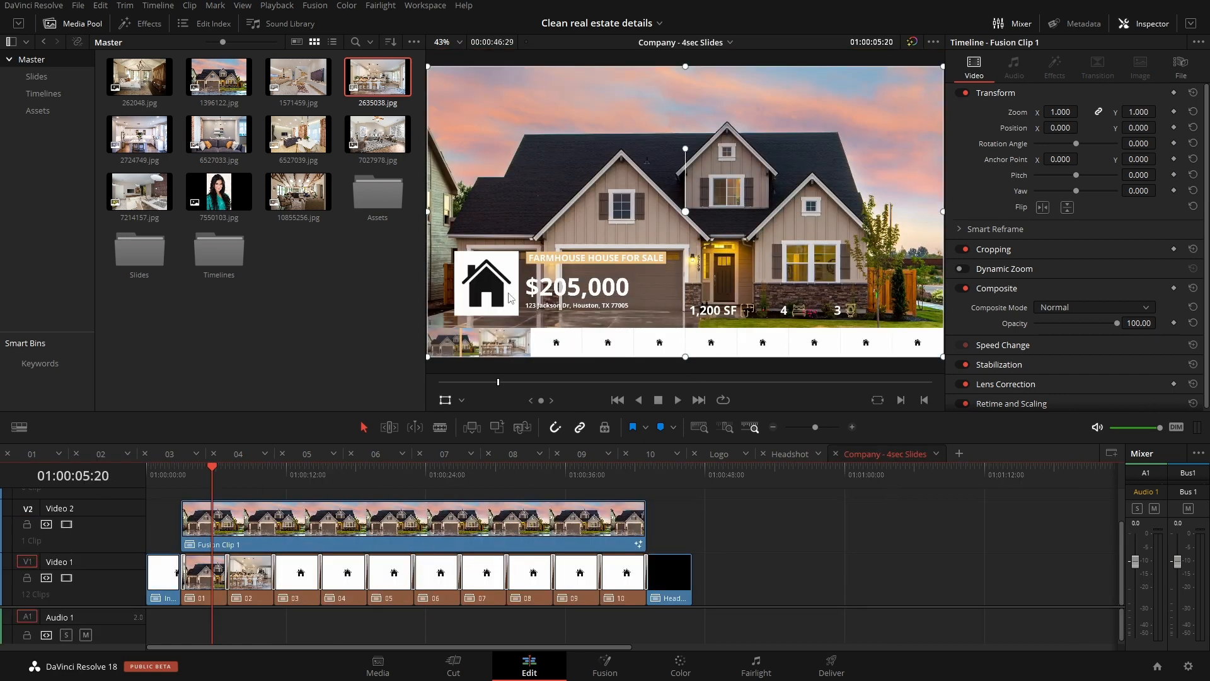
drag(219, 475, 251, 478)
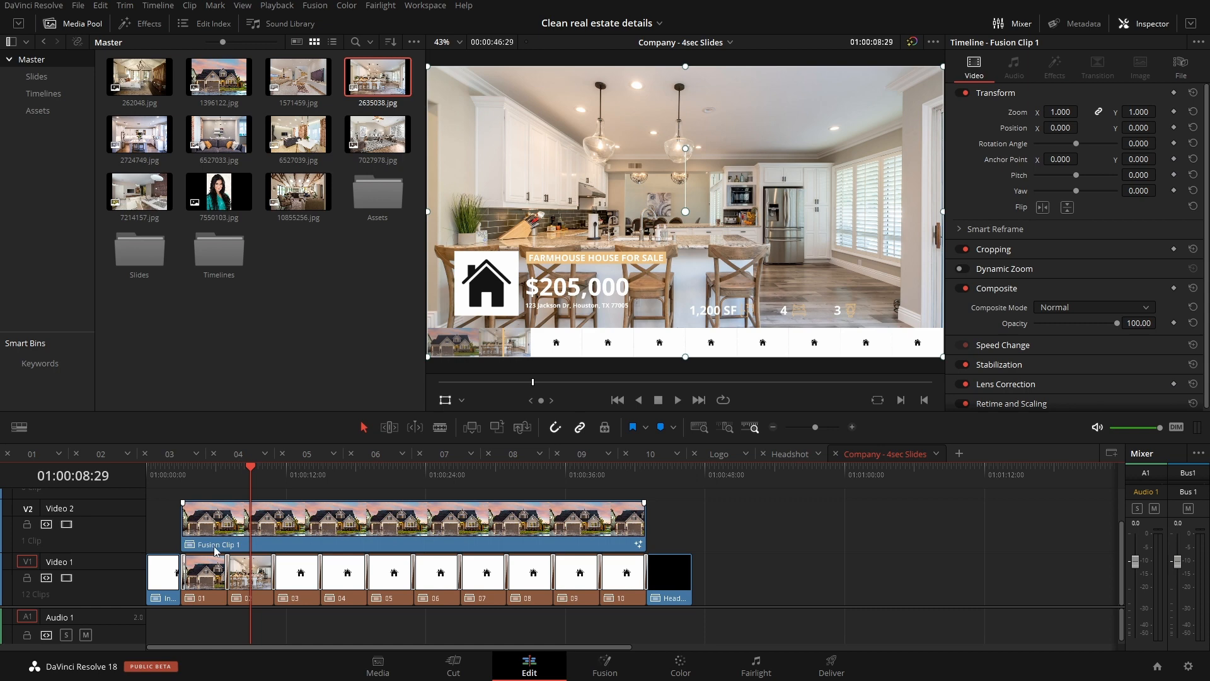
Step: Open Fusion Clip 1's composition in Fusion with the media pool hidden, and show the overlay nodes inside Underlay1 in an enlarged node area
click(605, 665)
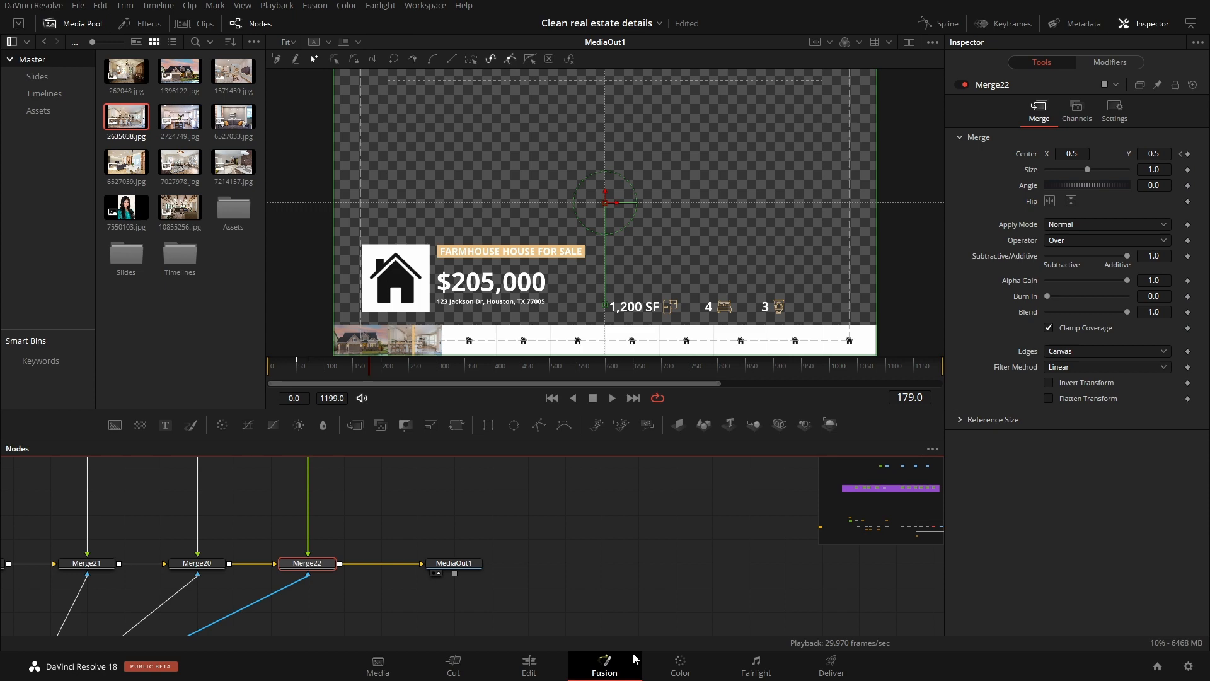
click(74, 27)
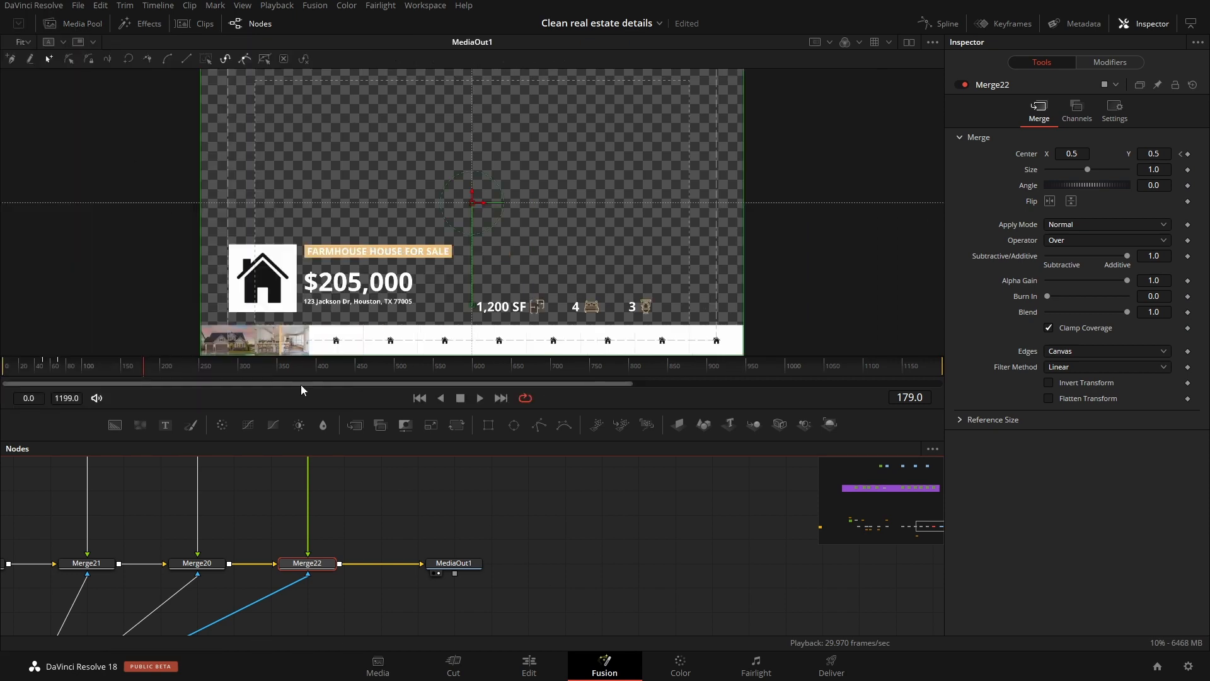
drag(338, 410, 354, 262)
drag(258, 388, 867, 523)
drag(431, 465, 833, 417)
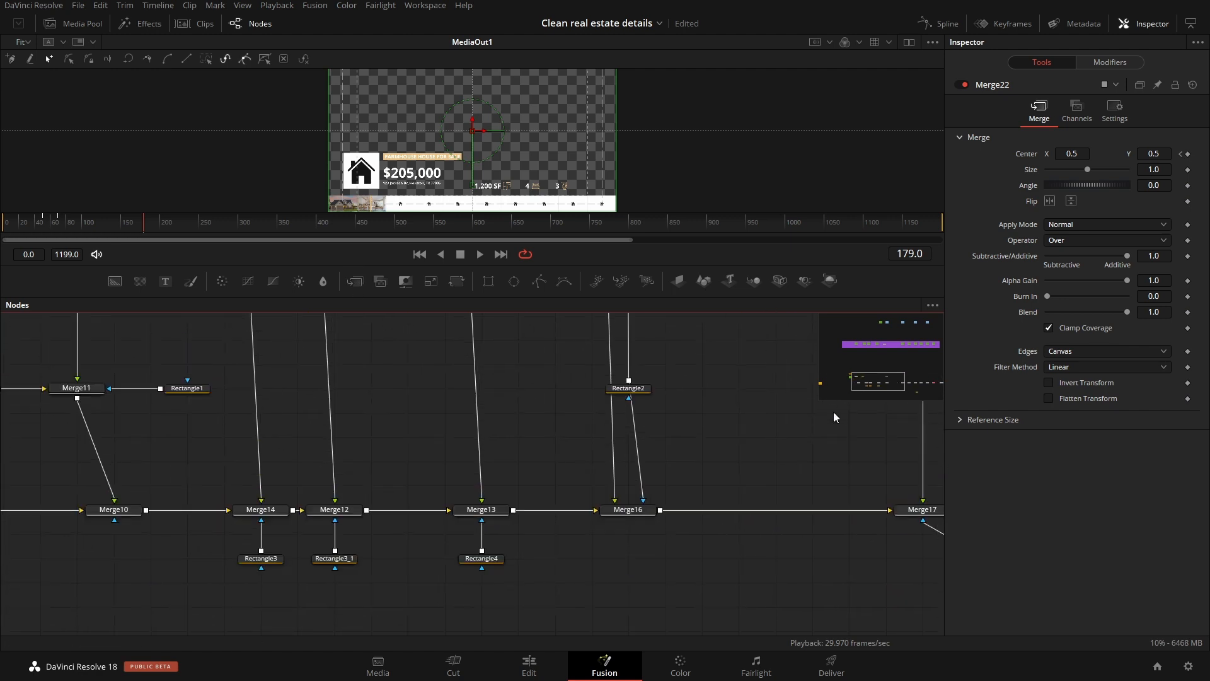
click(880, 349)
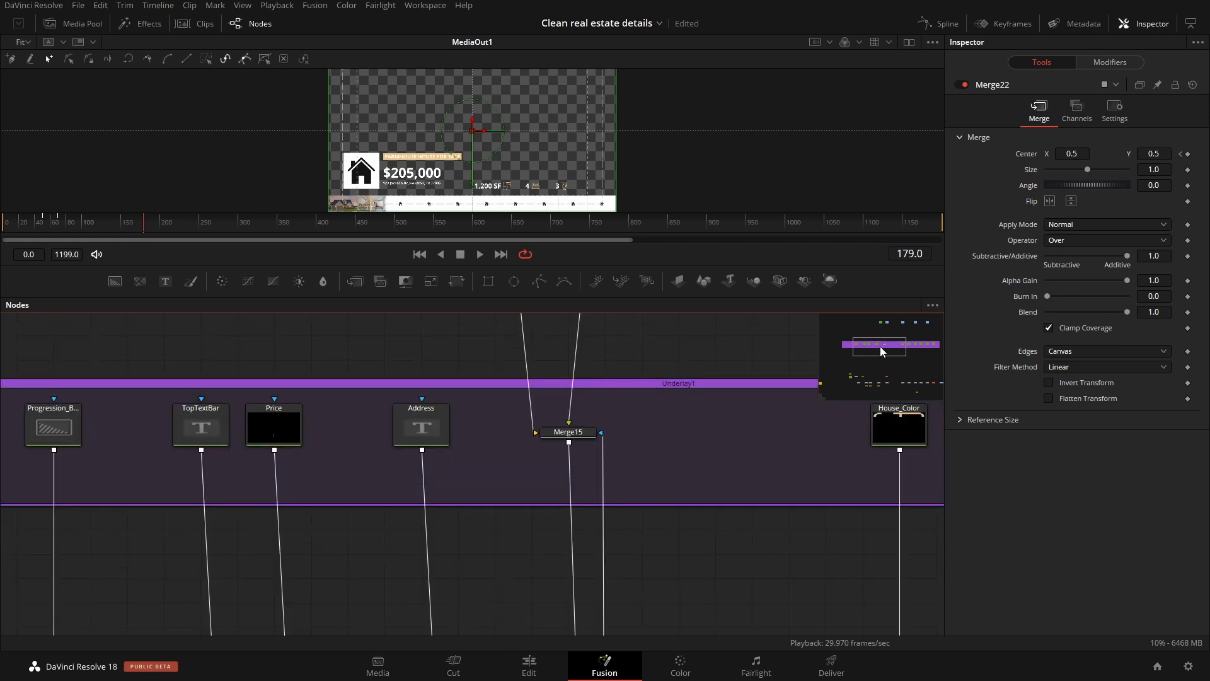
mouse_move(879, 347)
mouse_down()
mouse_move(861, 345)
mouse_move(871, 346)
mouse_up()
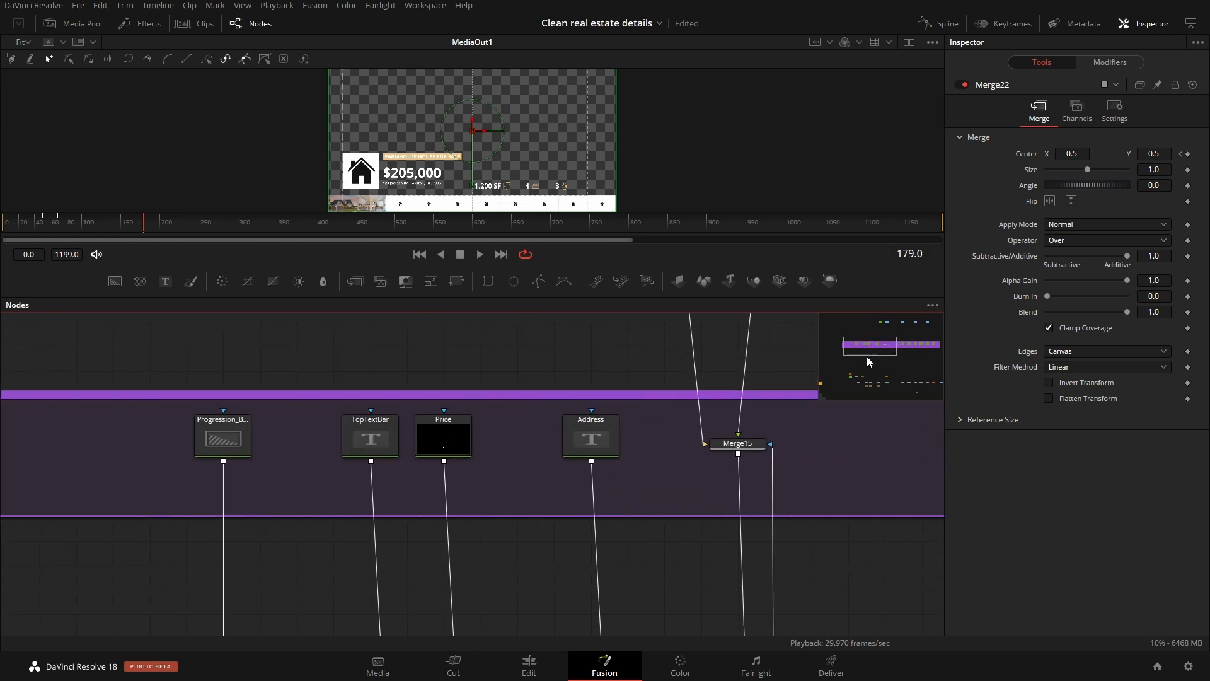
Step: Try blue #434ee8 as the Progression_Bar_Color node's background colour and discard the change
click(228, 441)
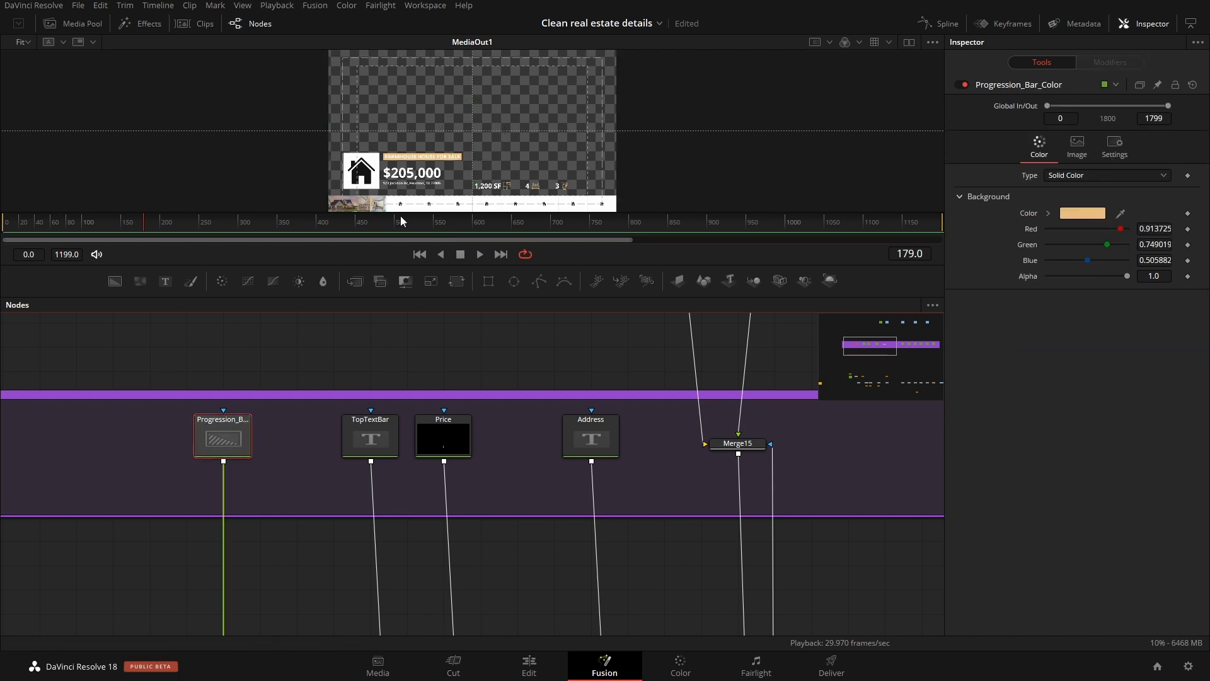
drag(408, 272, 407, 375)
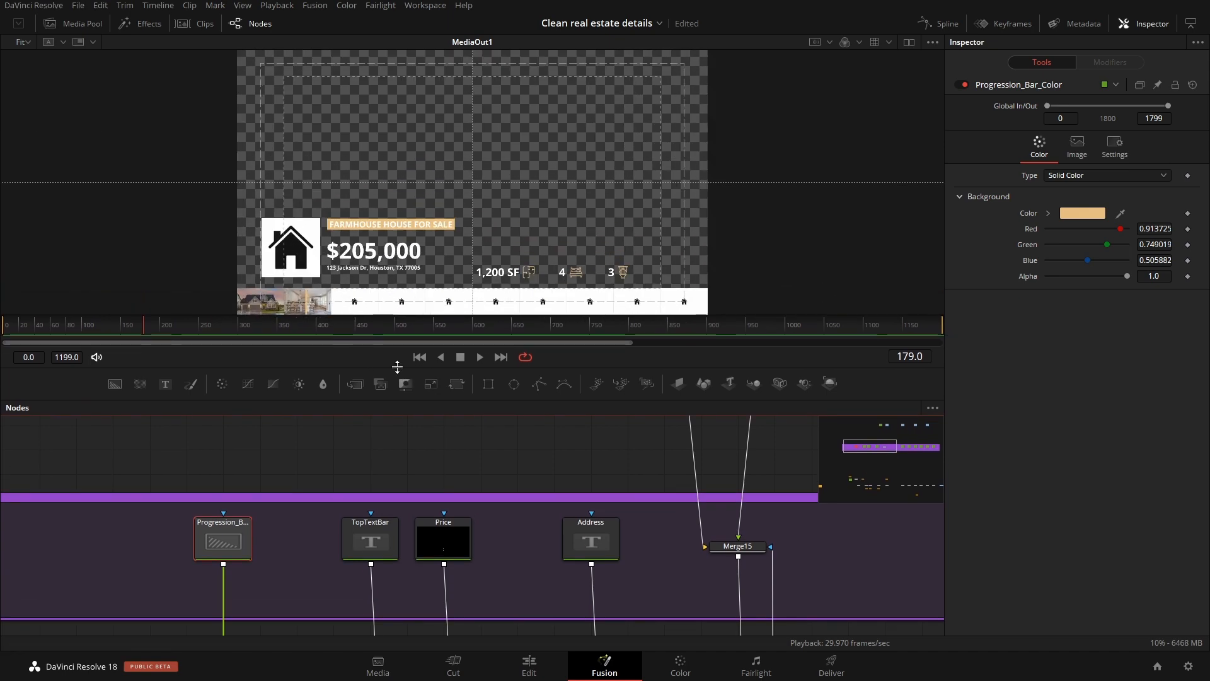
click(1082, 213)
click(621, 263)
click(710, 250)
click(606, 287)
click(644, 264)
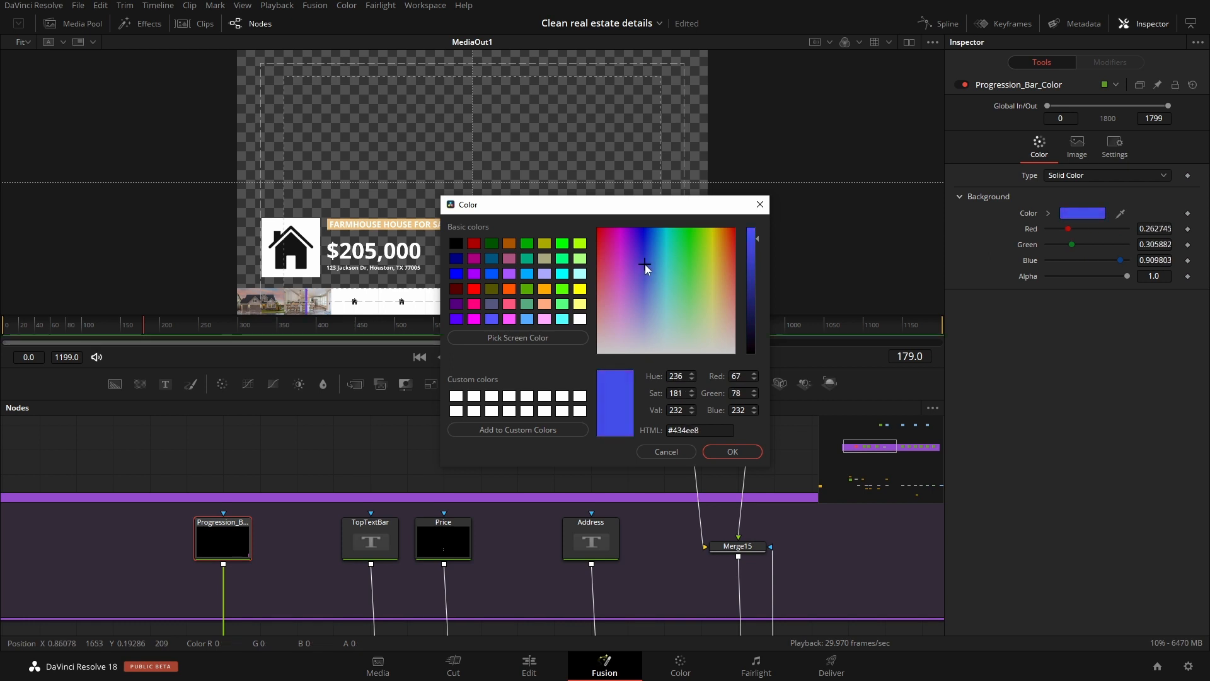
click(668, 451)
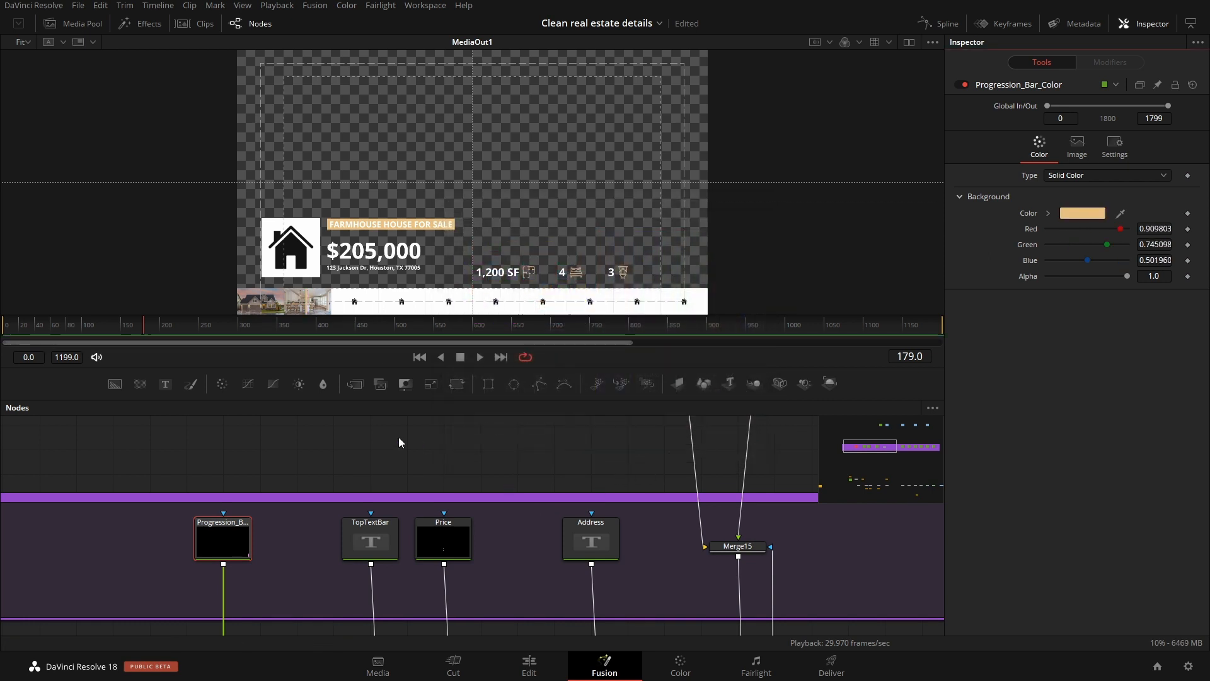
Step: Examine the text settings of the TopTextBar and Price nodes, and show the house, bed and toilet nodes
click(371, 543)
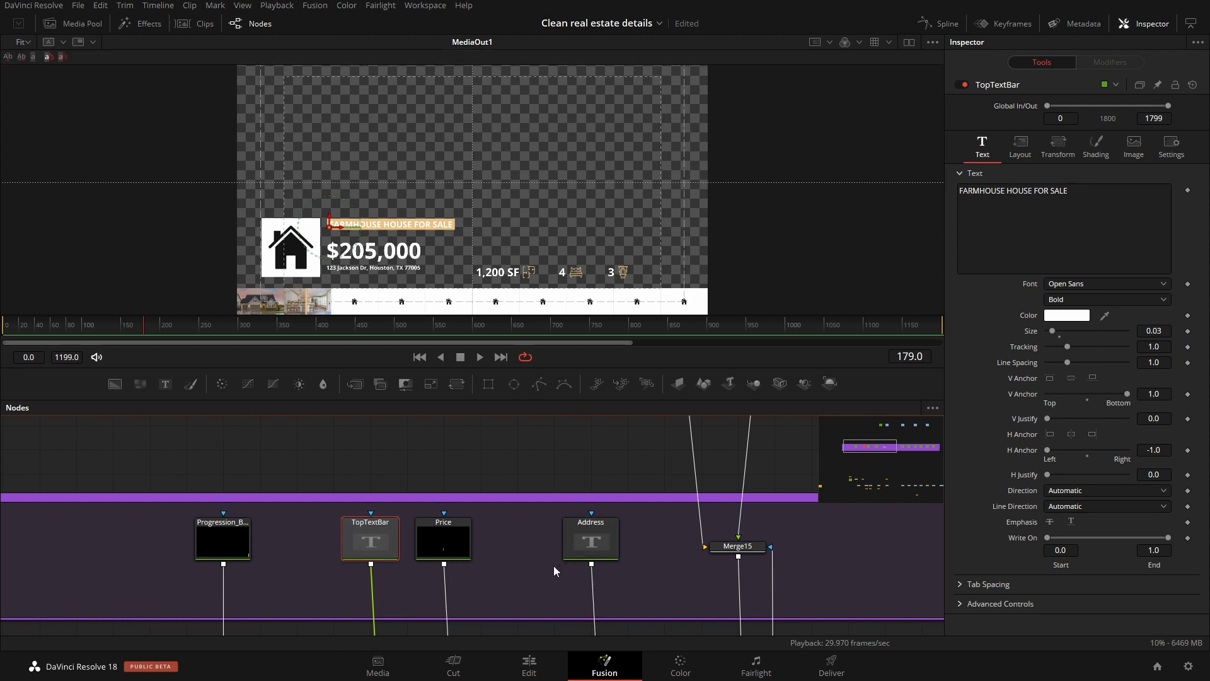
click(447, 541)
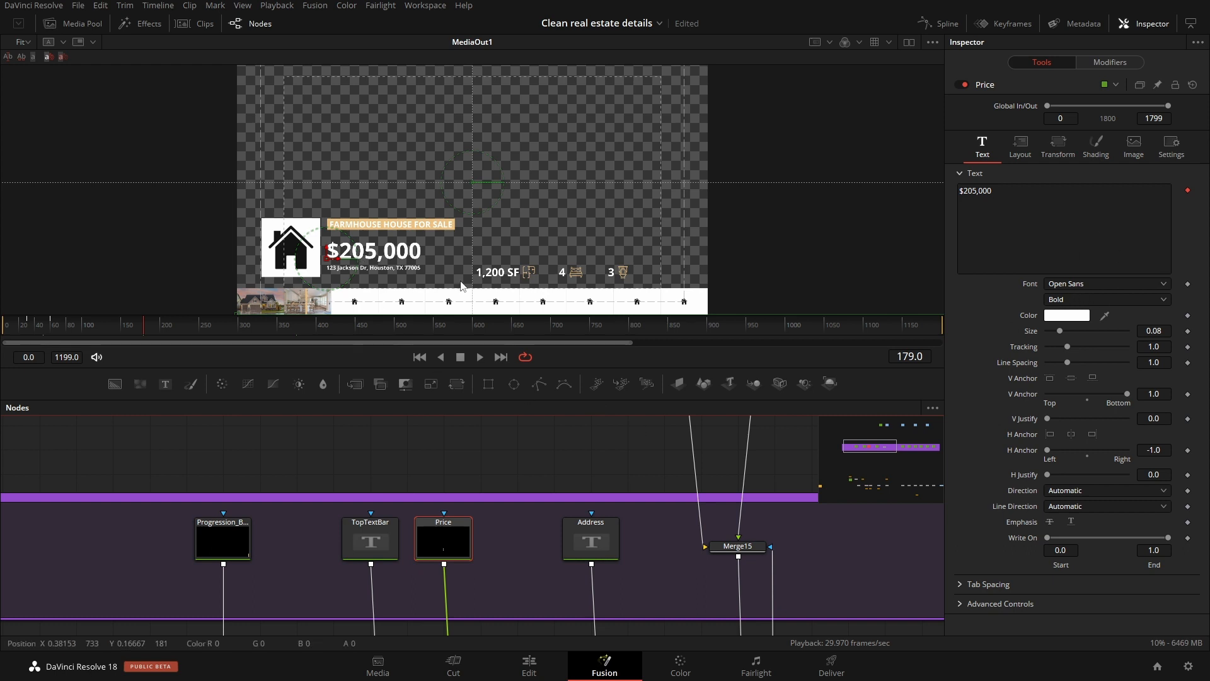
drag(862, 455, 921, 451)
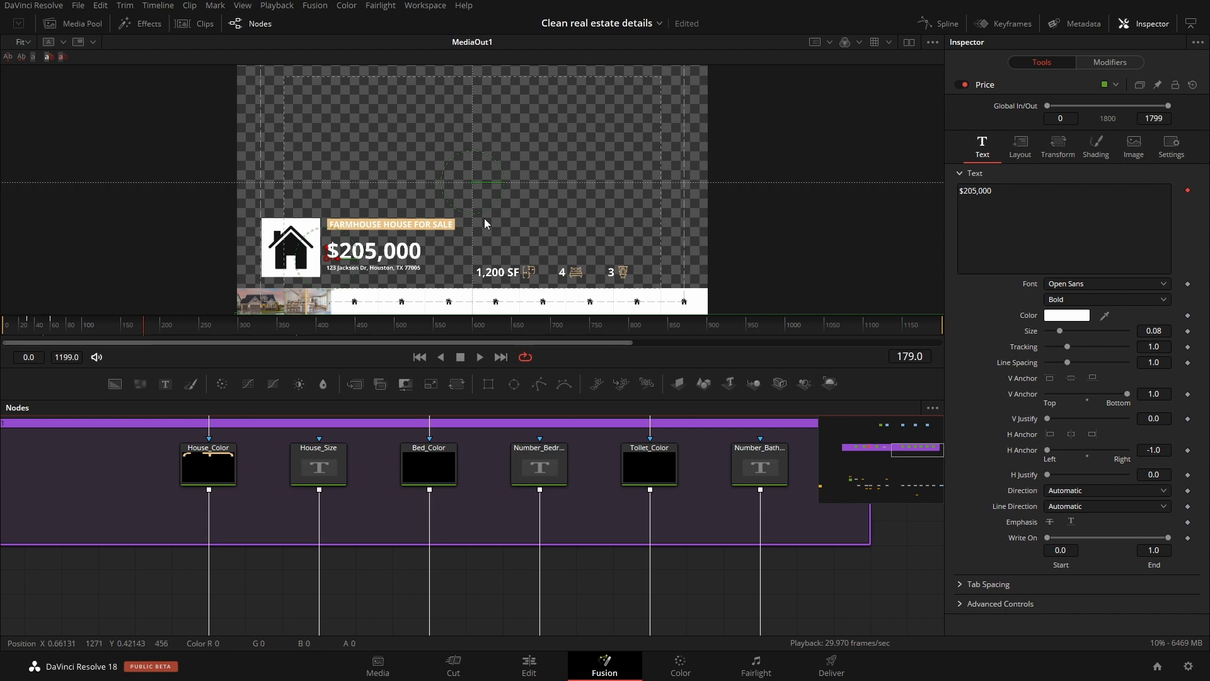
Step: Return to the Edit page, view the Logo timeline's placeholder clip, and go back to the Company - 4sec Slides timeline
click(529, 667)
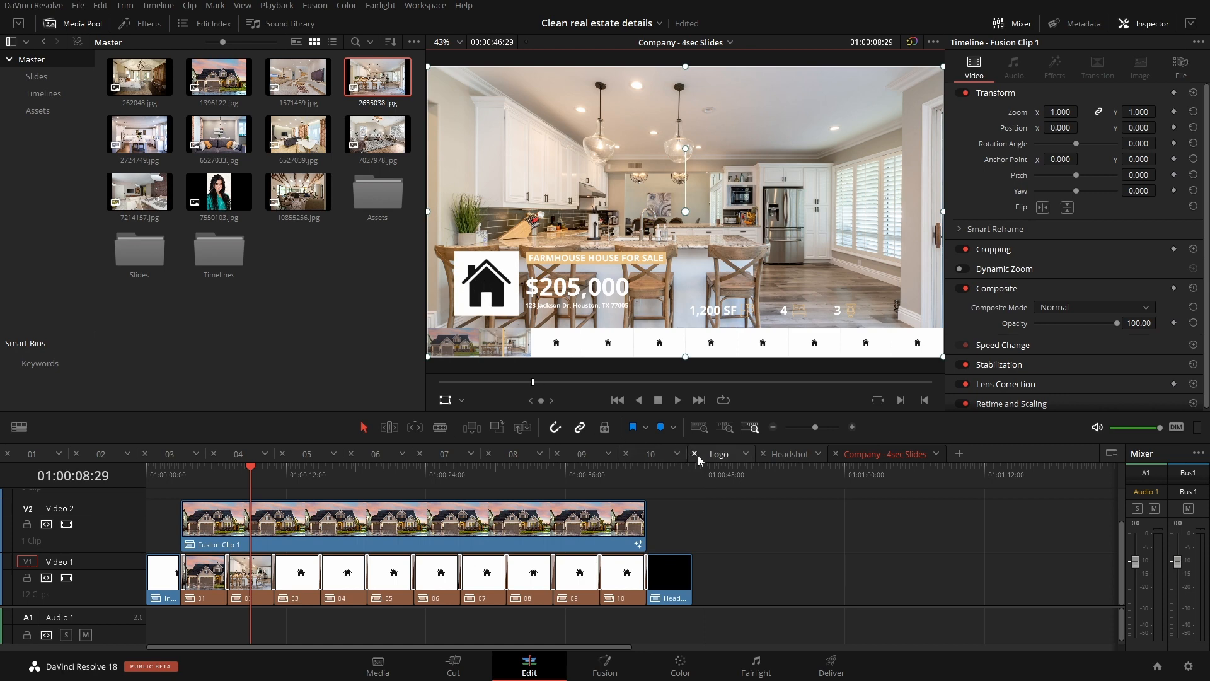
click(718, 454)
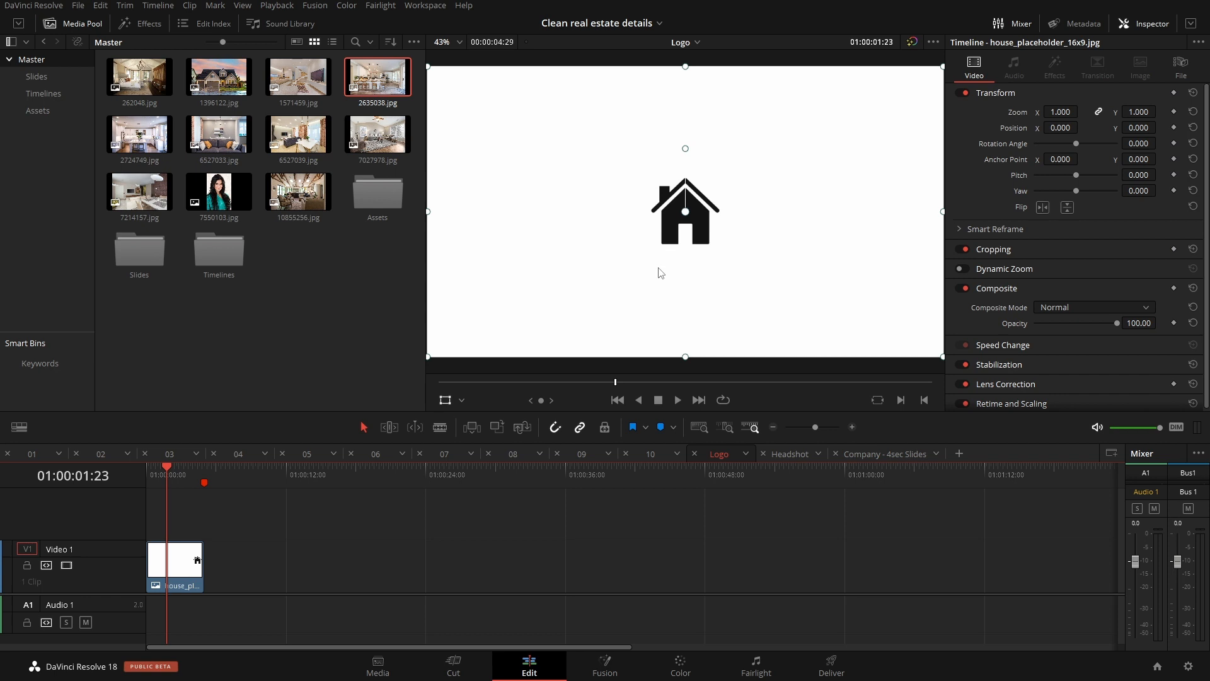
click(176, 570)
click(888, 454)
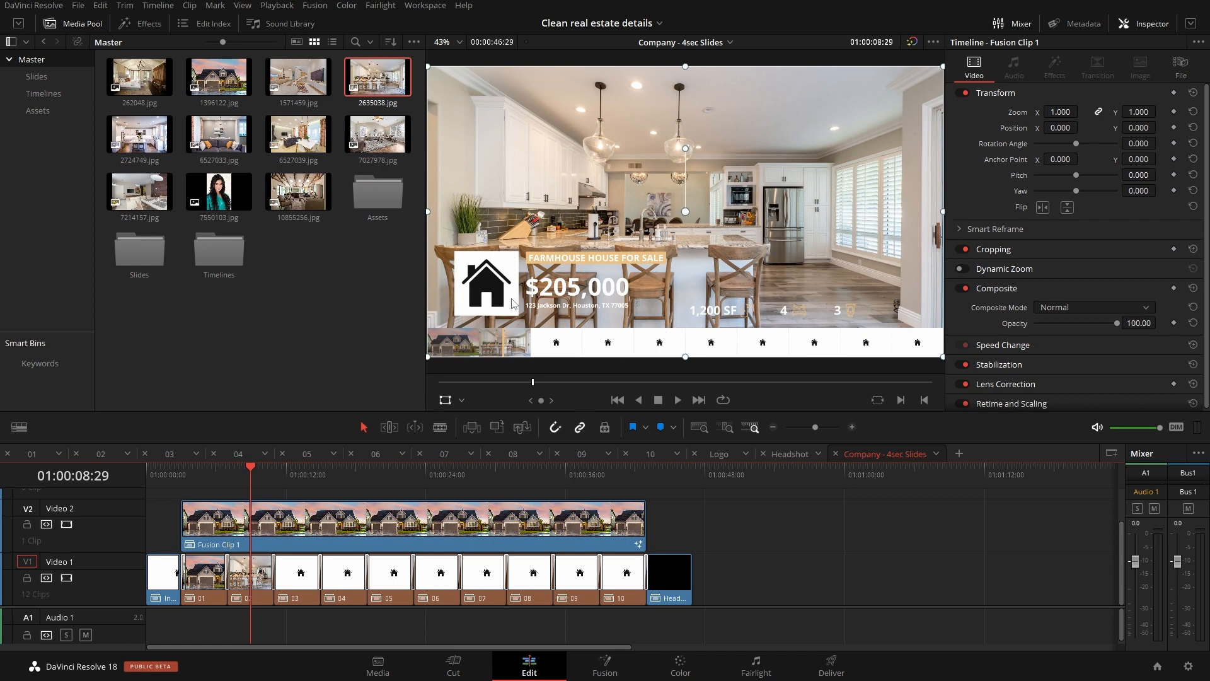
Step: Show the Timelines bin as a list and open the "Agent - 4sec slides" timeline
click(48, 96)
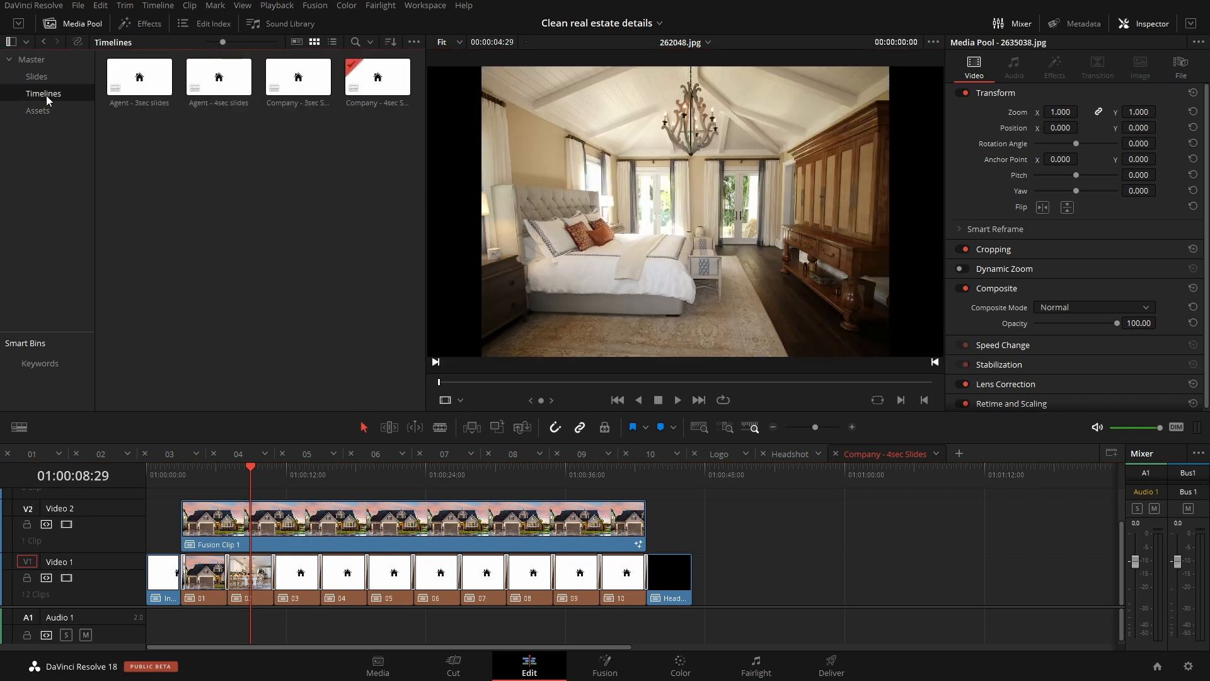
click(332, 41)
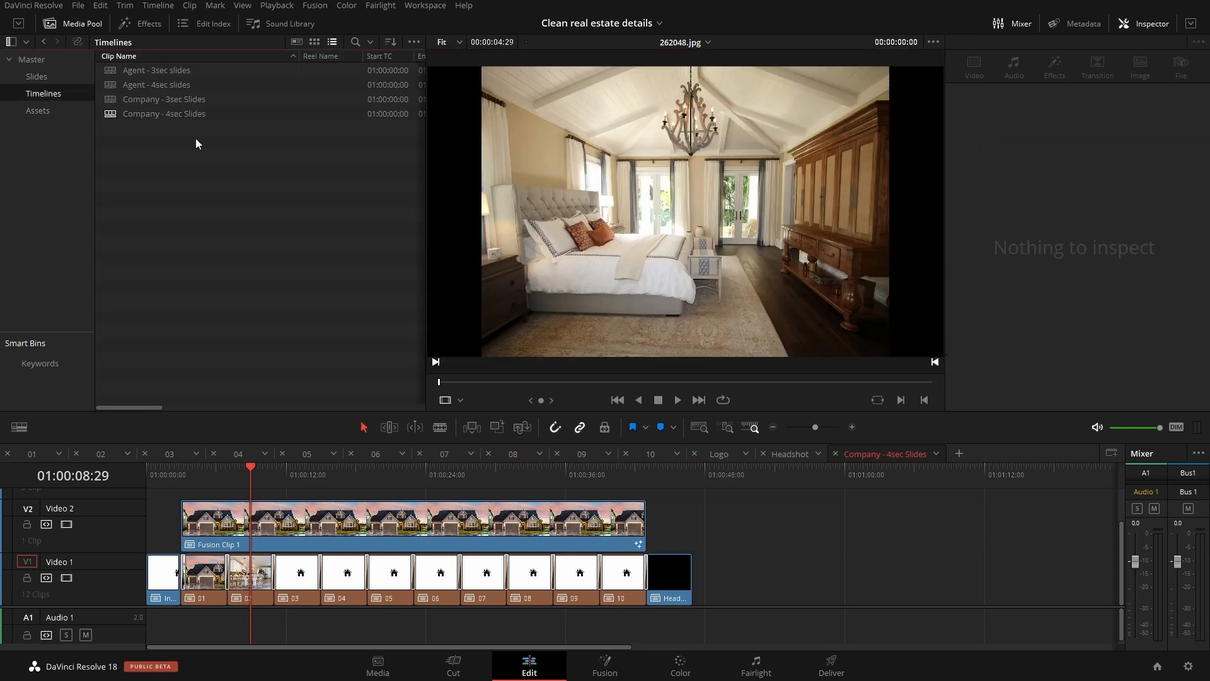
double_click(110, 88)
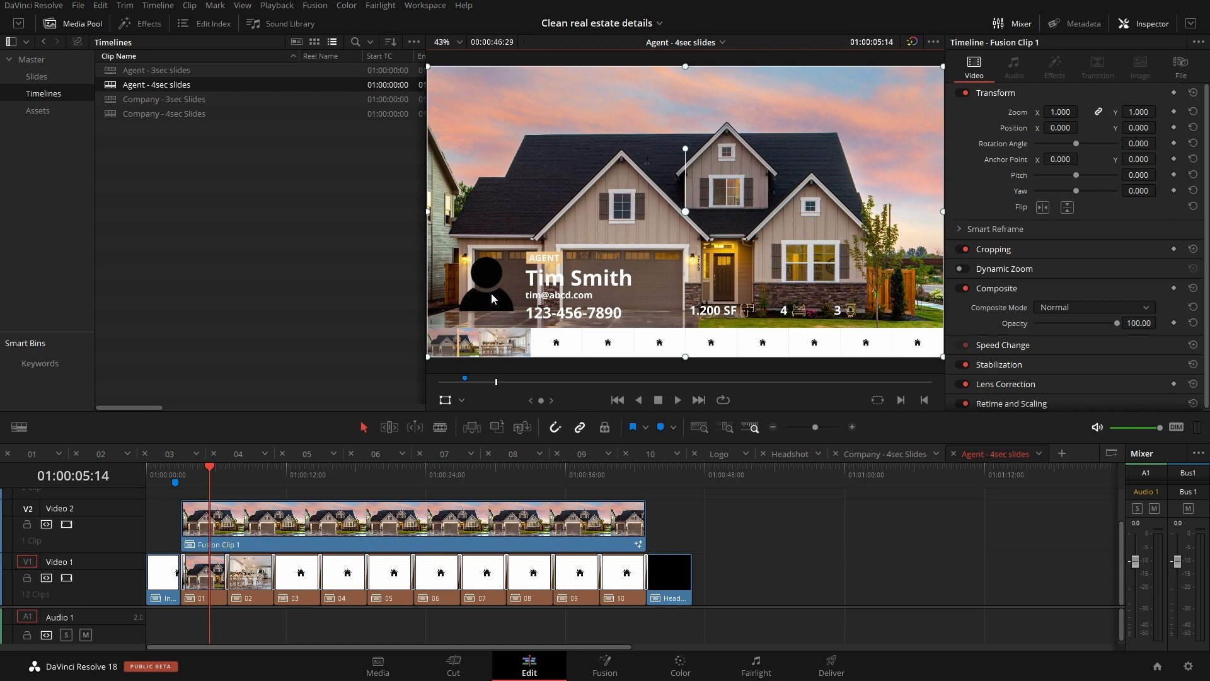
Step: Replace the placeholder clip in the Headshot timeline with 7550103.jpg from the Master bin, and try a zoom of 2.970 before resetting it
click(797, 460)
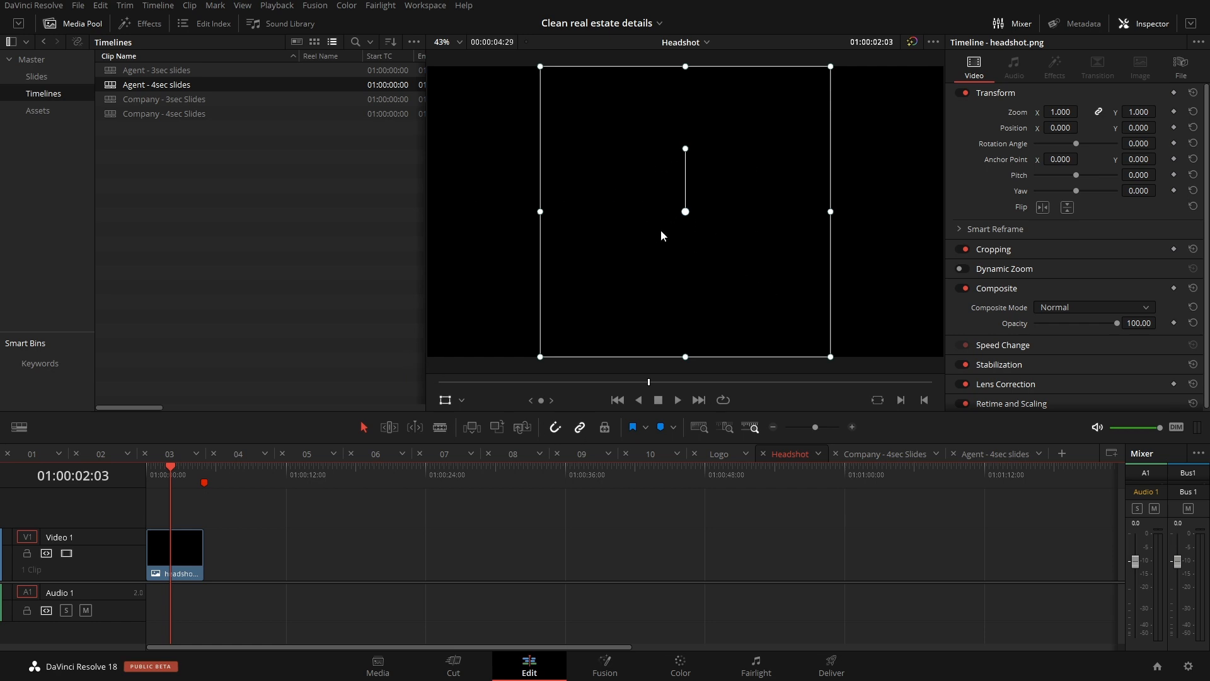
click(31, 61)
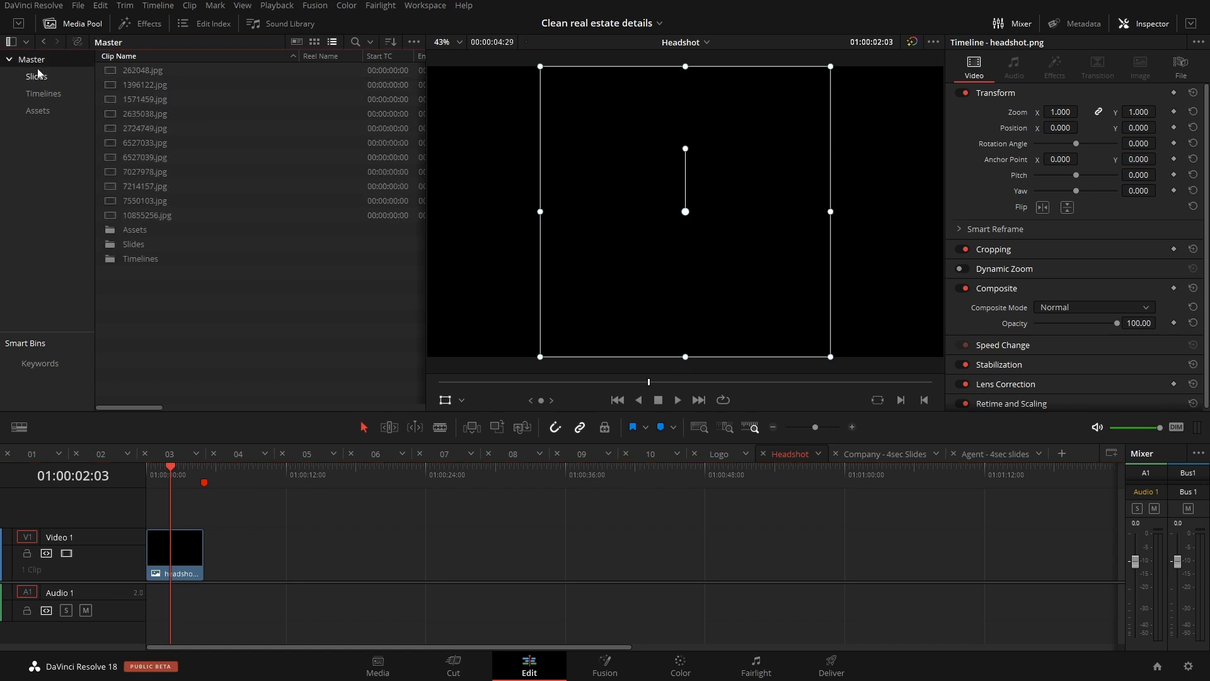
click(314, 41)
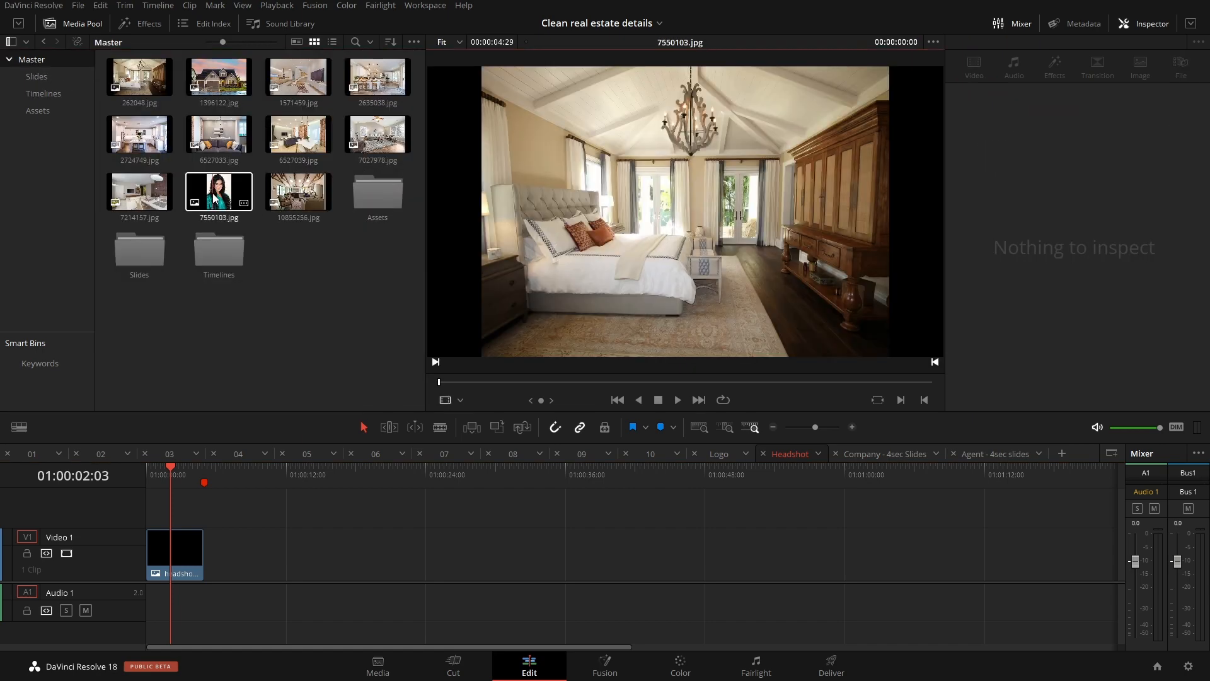
drag(218, 192, 167, 567)
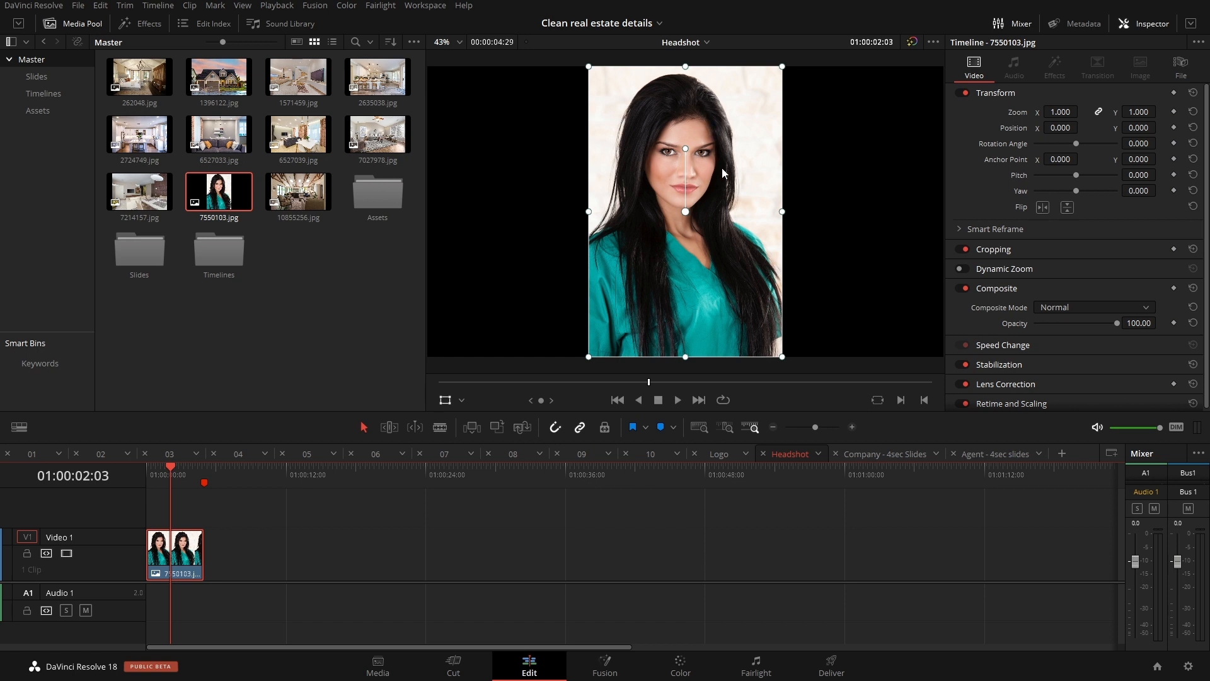
drag(1067, 112, 1192, 112)
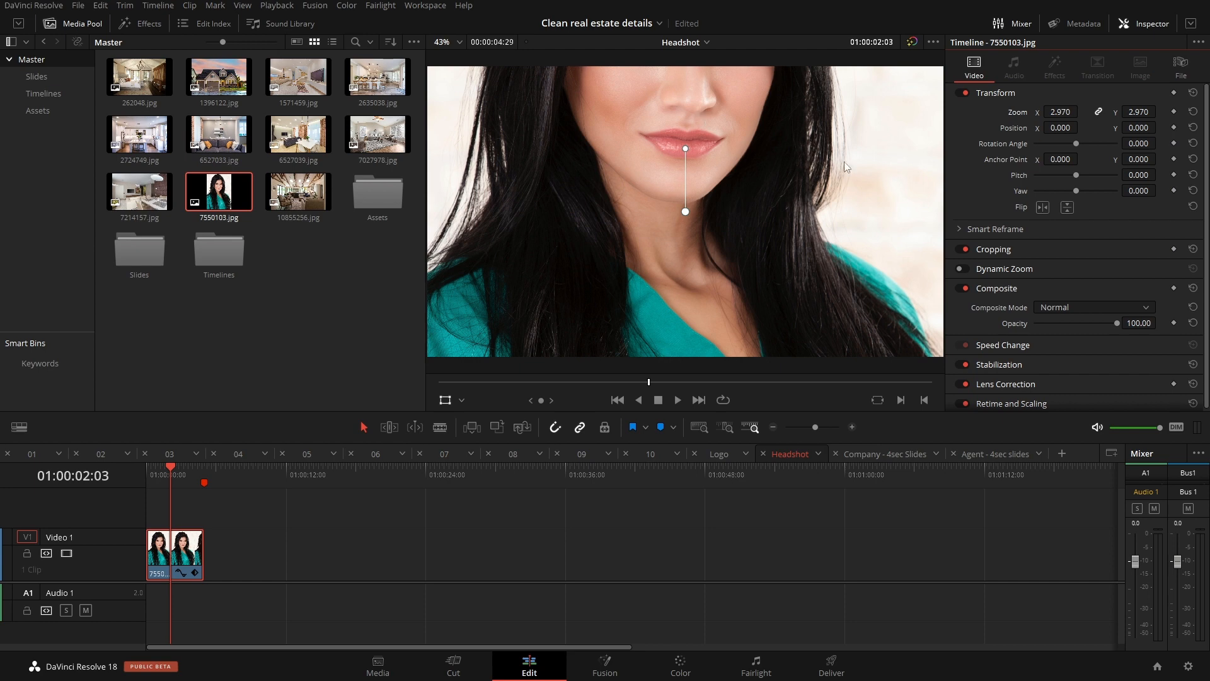
double_click(1020, 116)
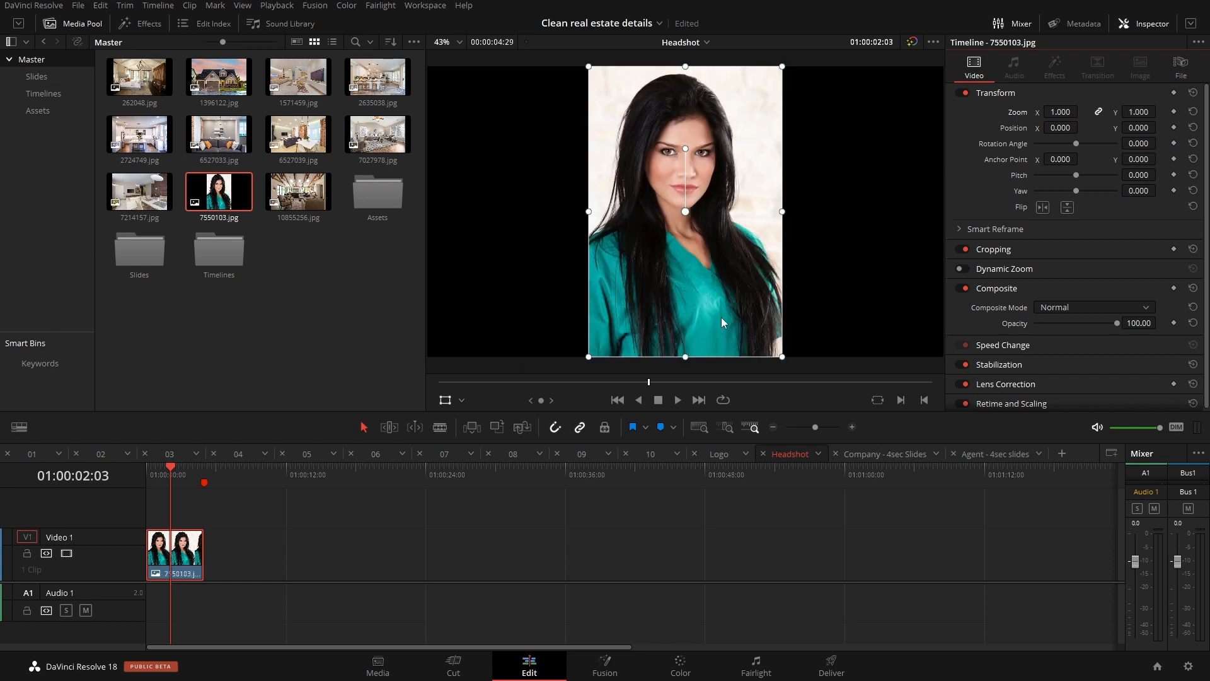
Step: Return to the Agent - 4sec slides timeline and view the closing Headshot clip and the Intro clip
click(998, 455)
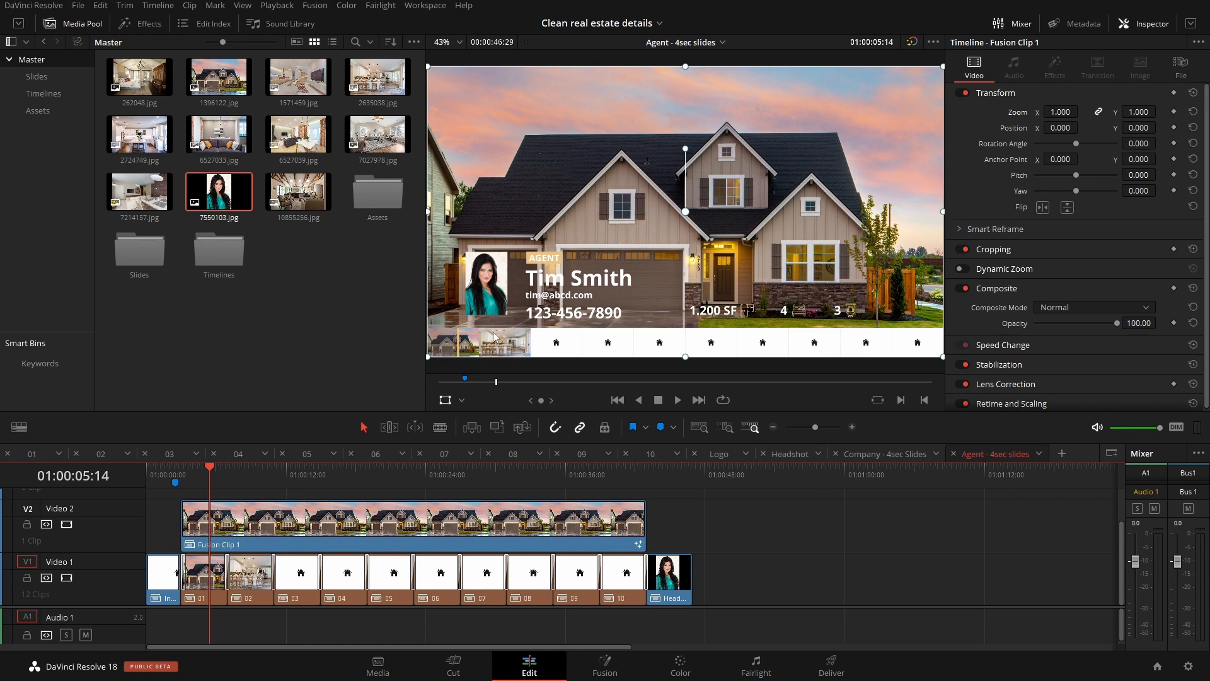
drag(285, 478, 663, 477)
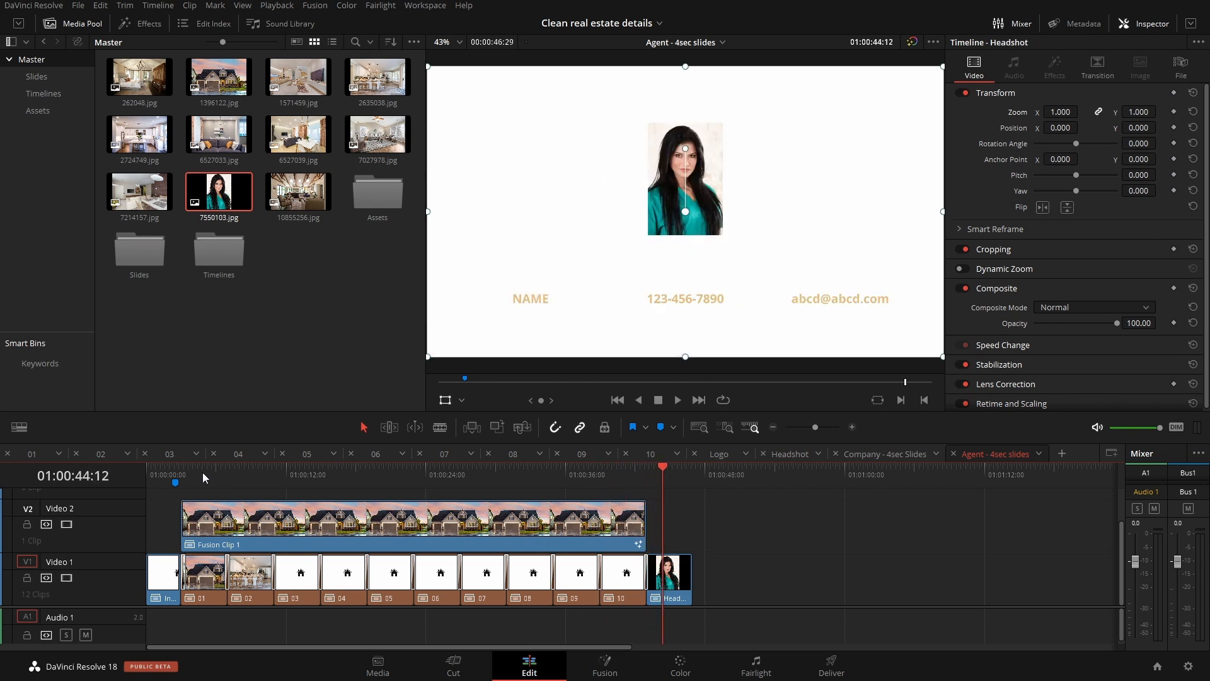
click(164, 477)
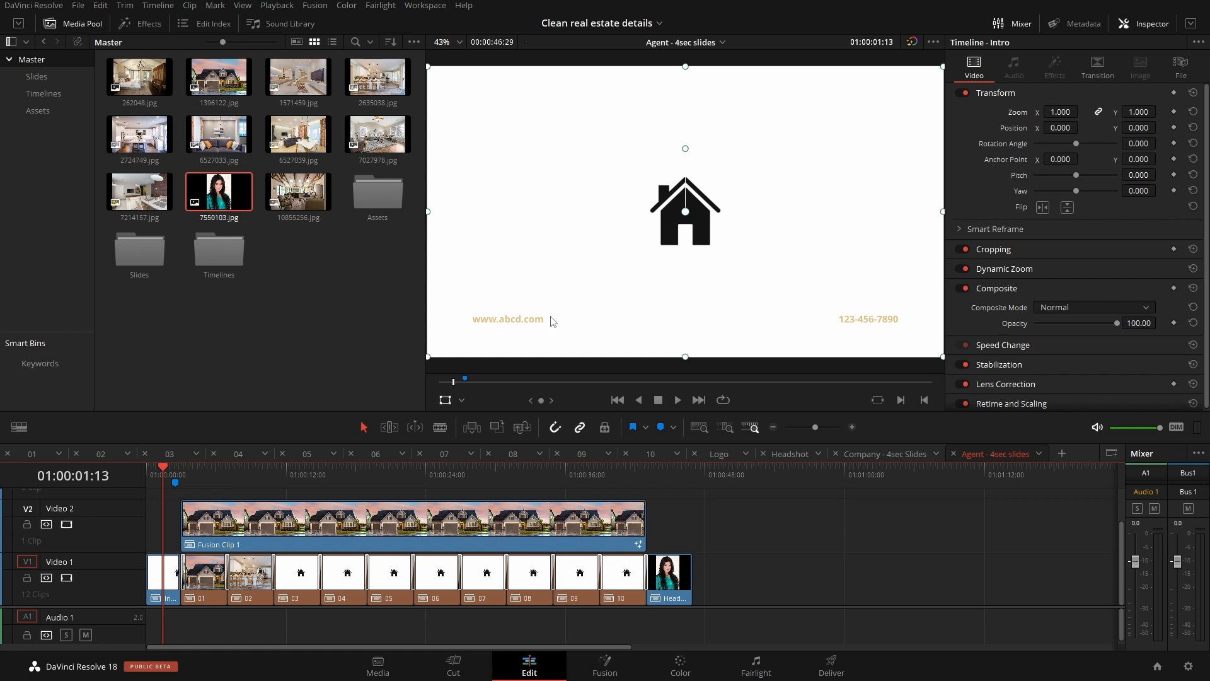
Step: Open the Intro clip's Fusion composition and examine the text settings of the Website and Phone_Number nodes
click(628, 674)
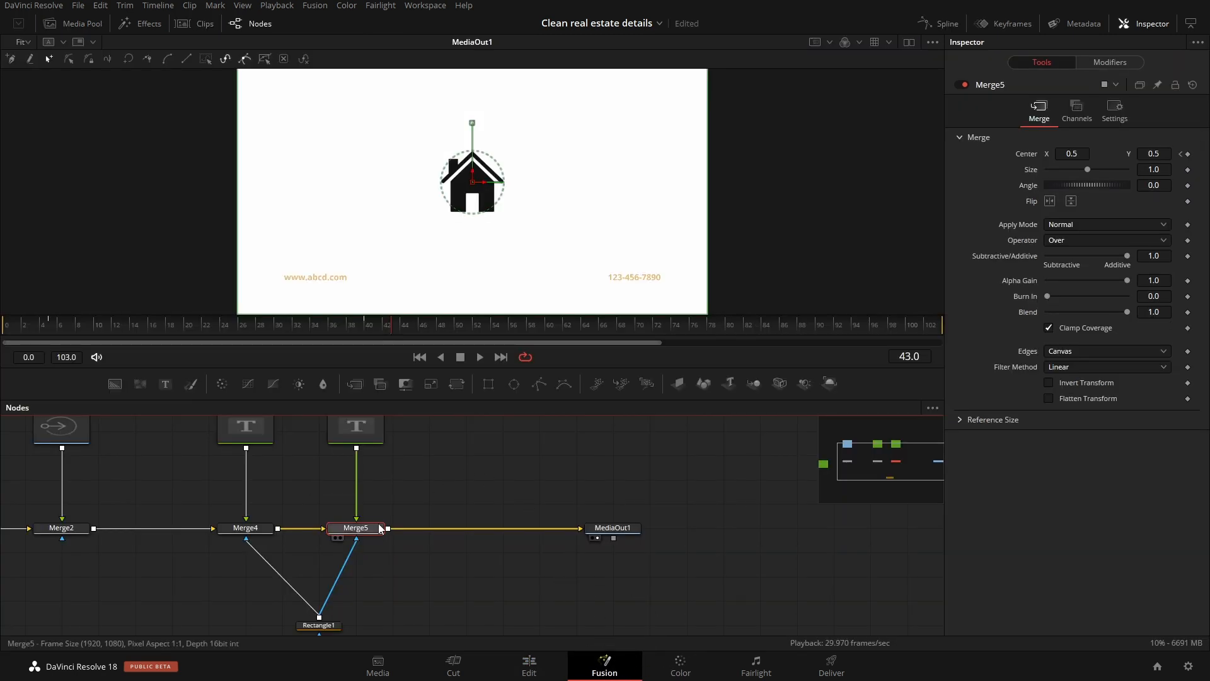
drag(379, 525, 568, 606)
drag(346, 591, 368, 568)
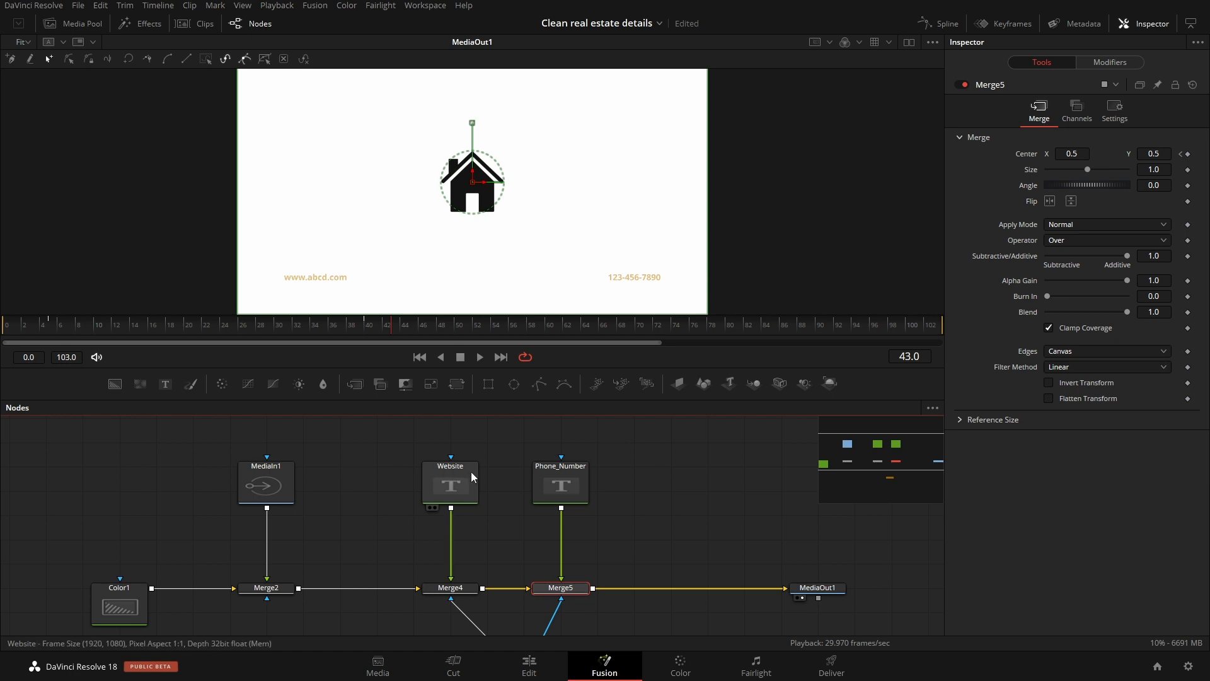
click(470, 498)
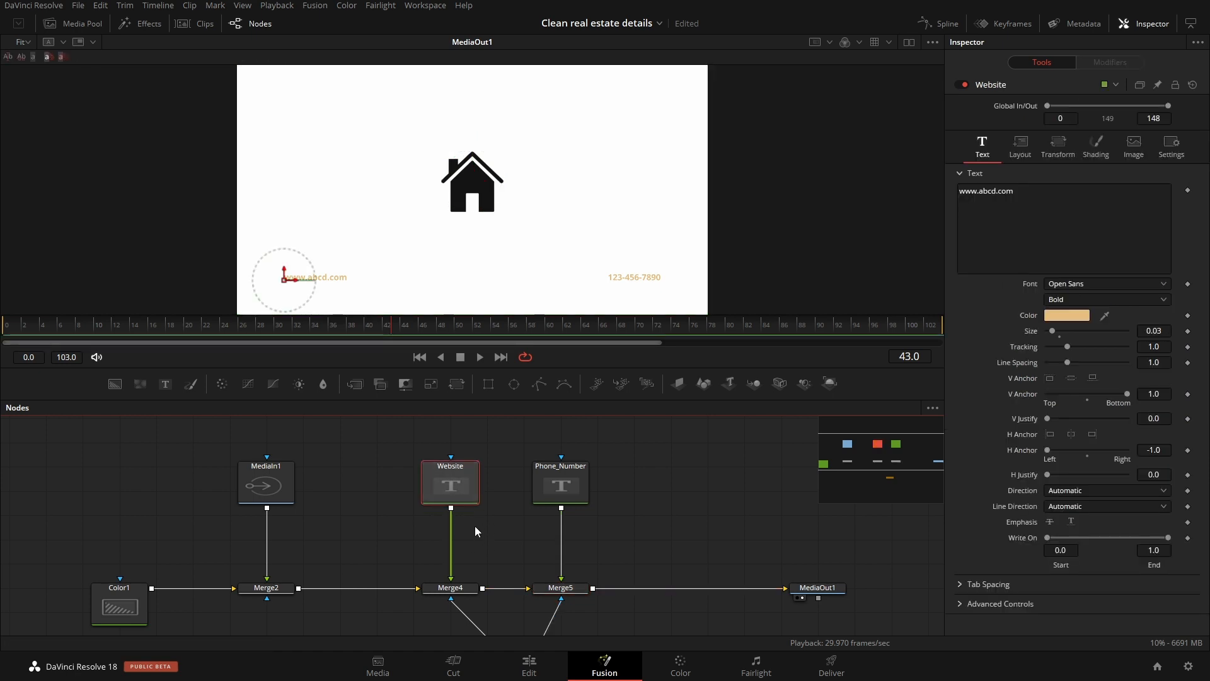
click(539, 483)
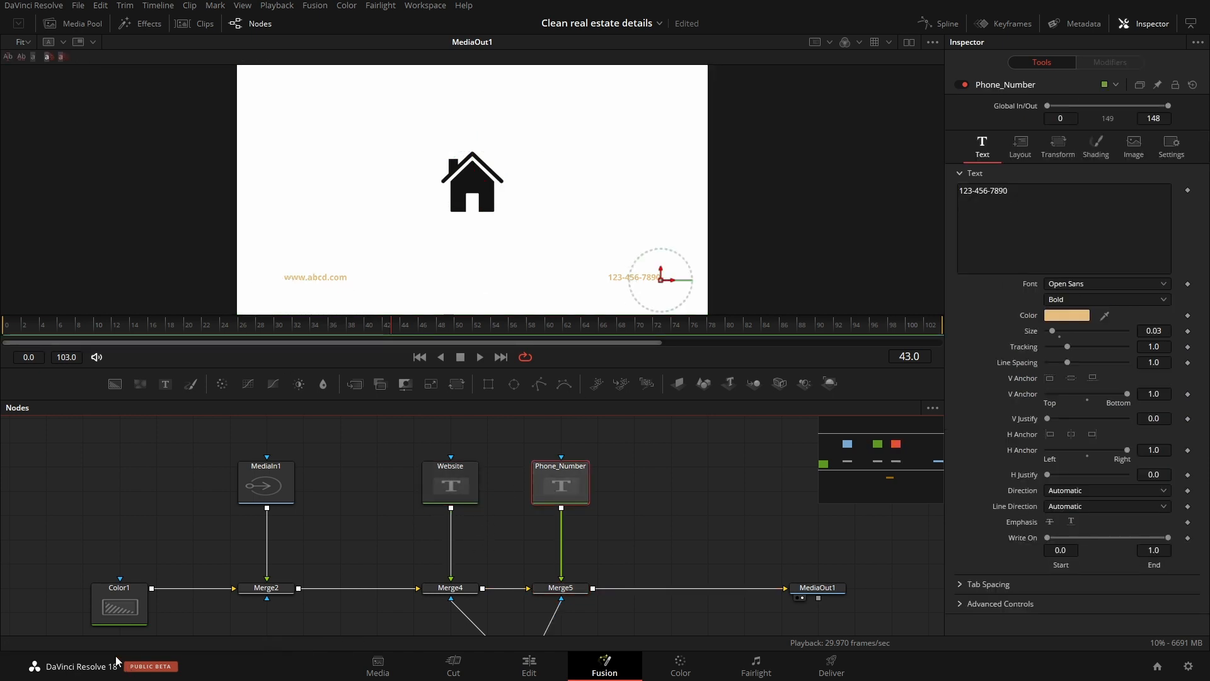
Step: Set the Color1 node's background colour to yellow with red 0.92549, green 1.0 and blue 0.12549
click(130, 604)
click(1082, 213)
drag(653, 254, 710, 244)
click(732, 451)
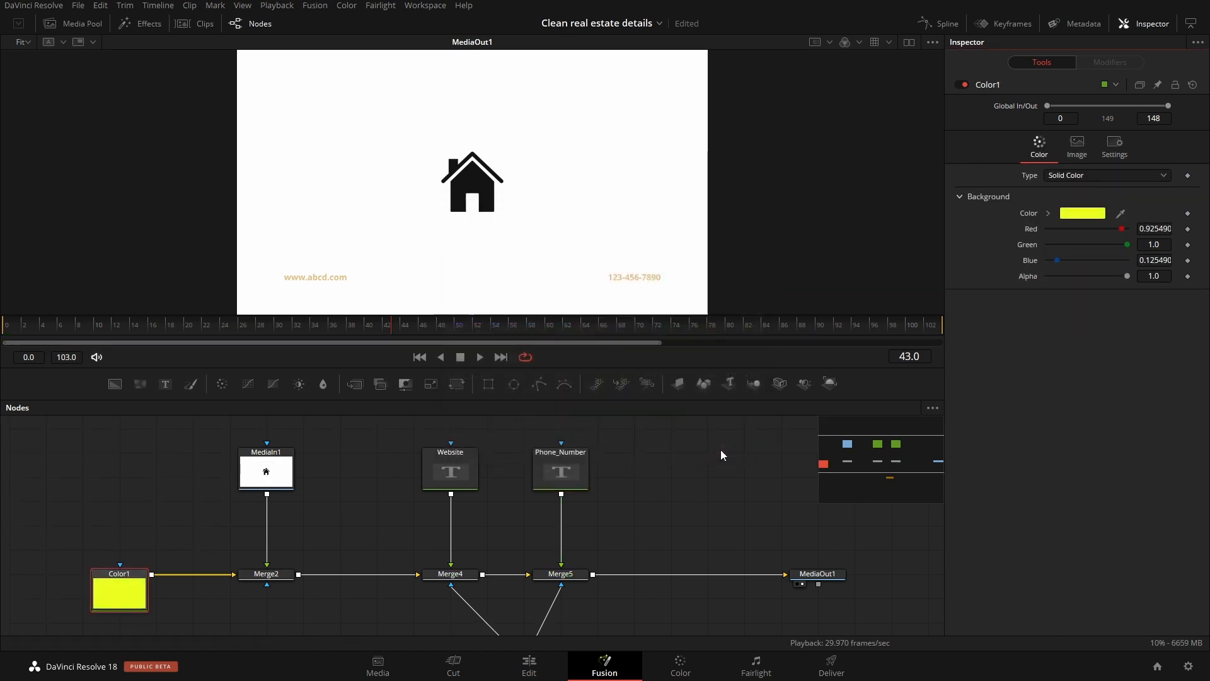
Step: Try a size of 0.61 on the Merge2 node to reveal the background, and reset the size
scroll(311, 546, down, 2)
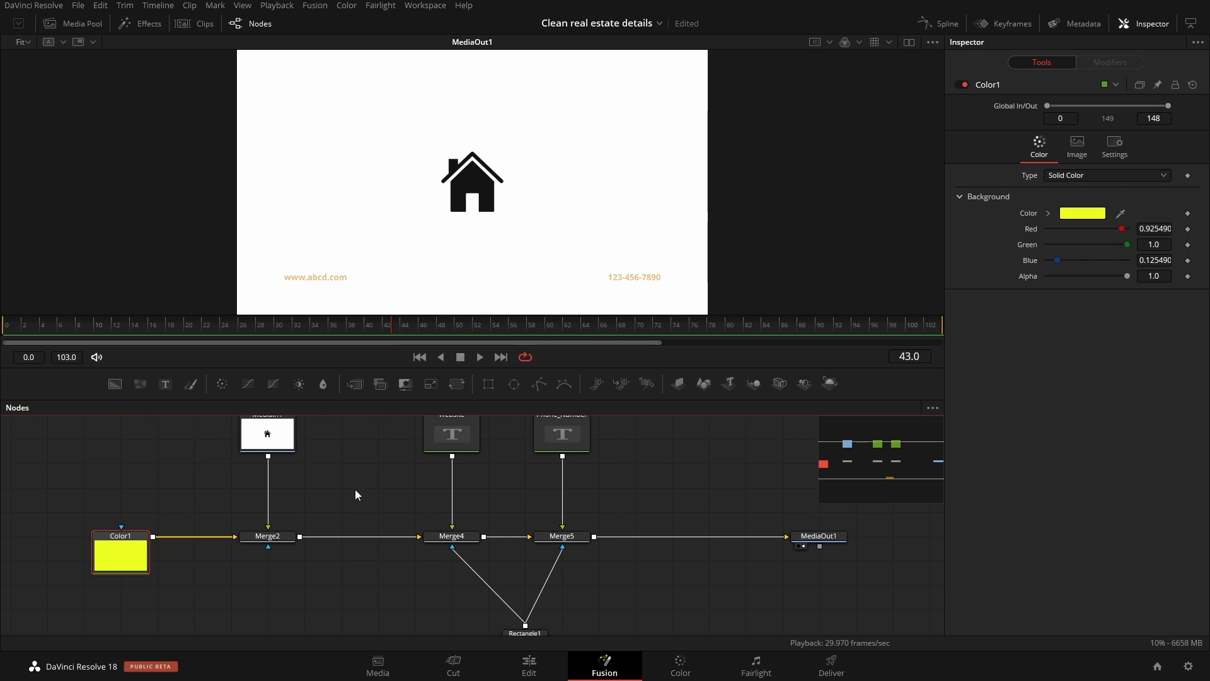
scroll(321, 495, up, 3)
click(283, 509)
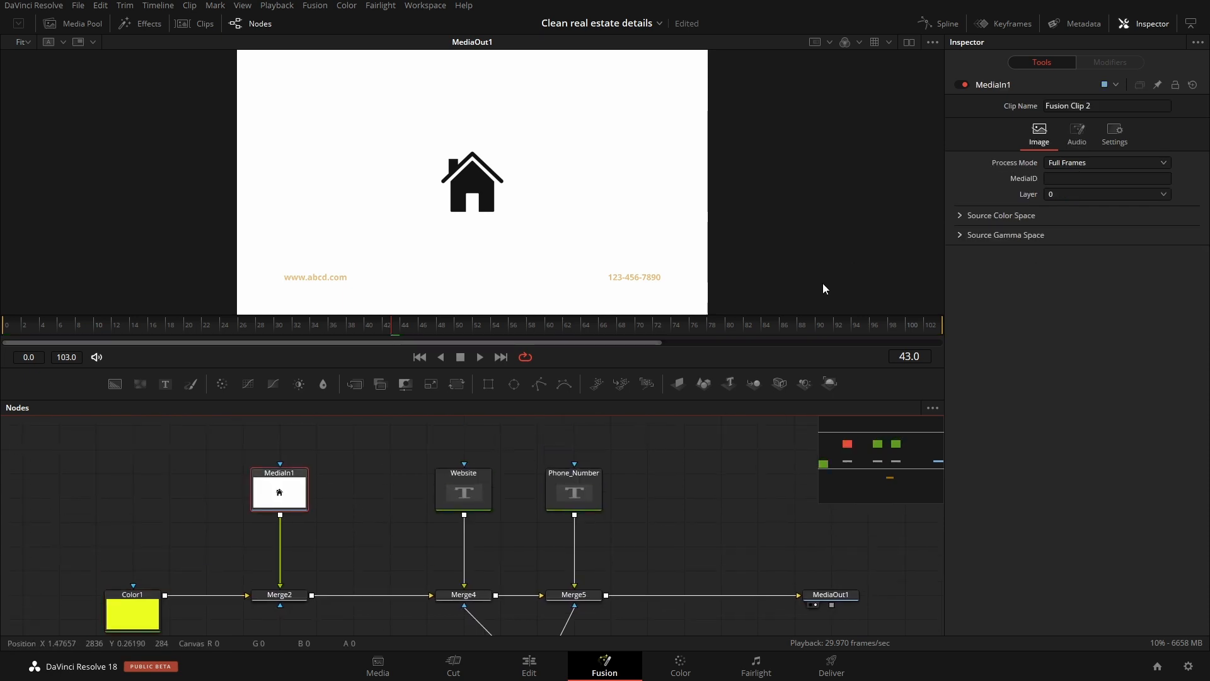
drag(1086, 169, 1071, 170)
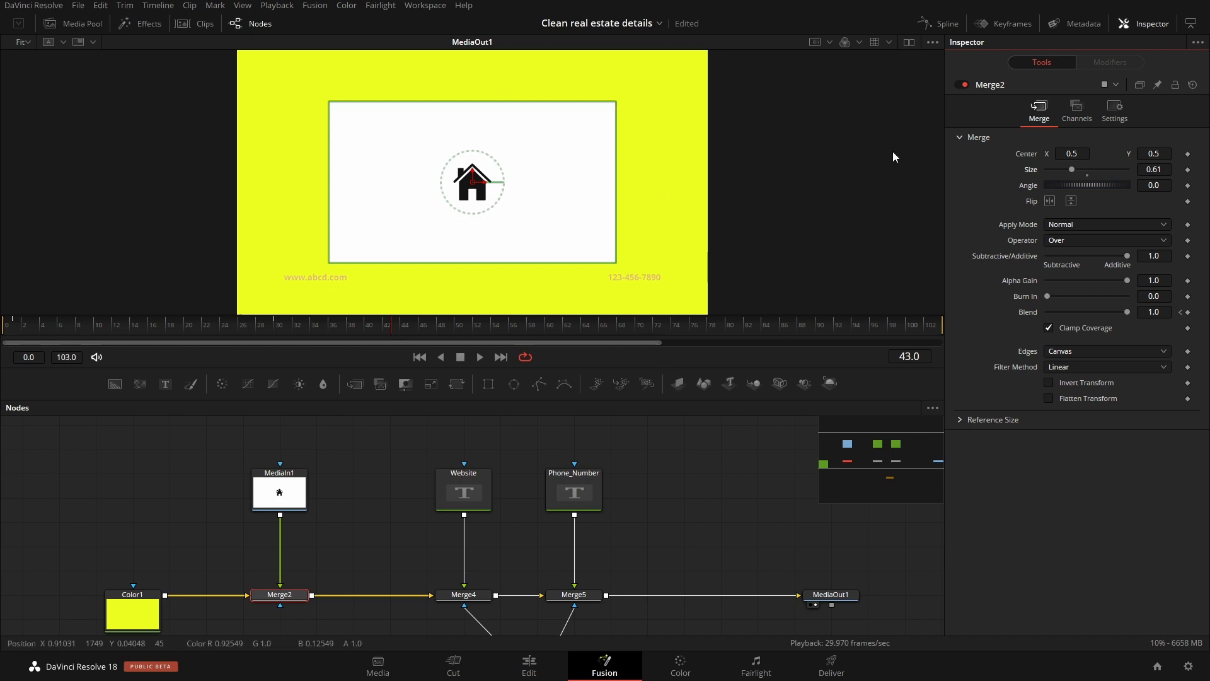
double_click(1029, 169)
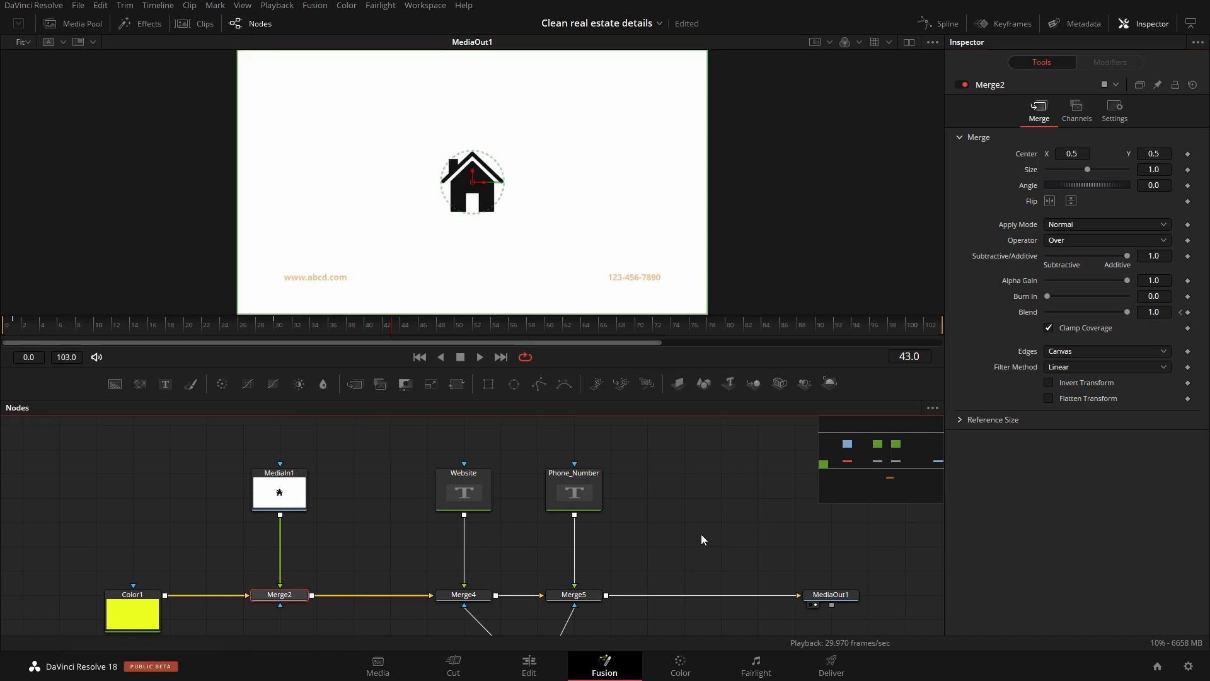
Step: Return to the Edit page, go to slide 02, and open Fusion Clip 1's composition at the house, bed and toilet nodes
click(529, 667)
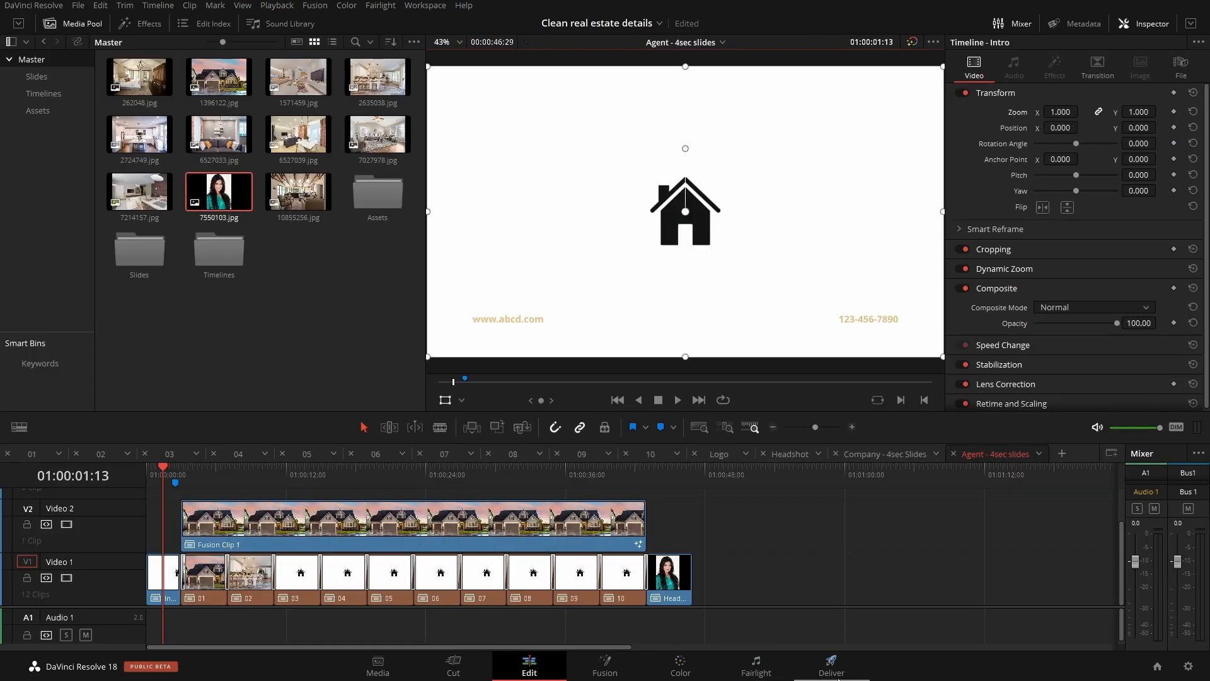
drag(202, 472, 239, 495)
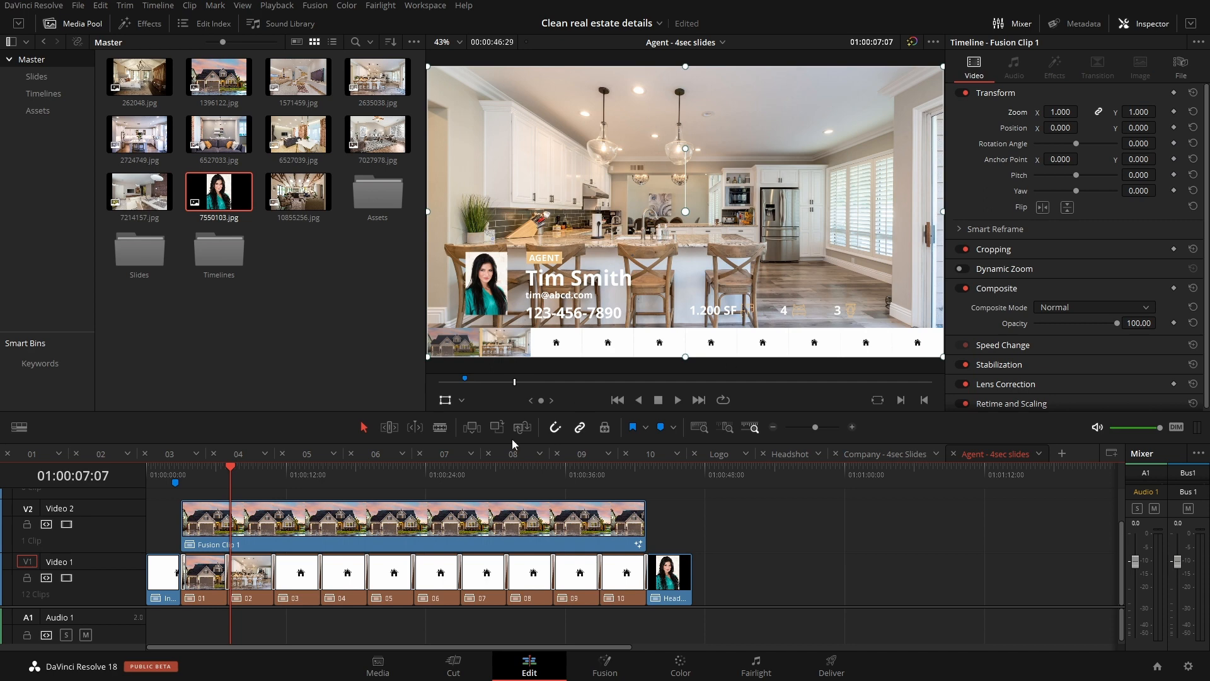
click(620, 678)
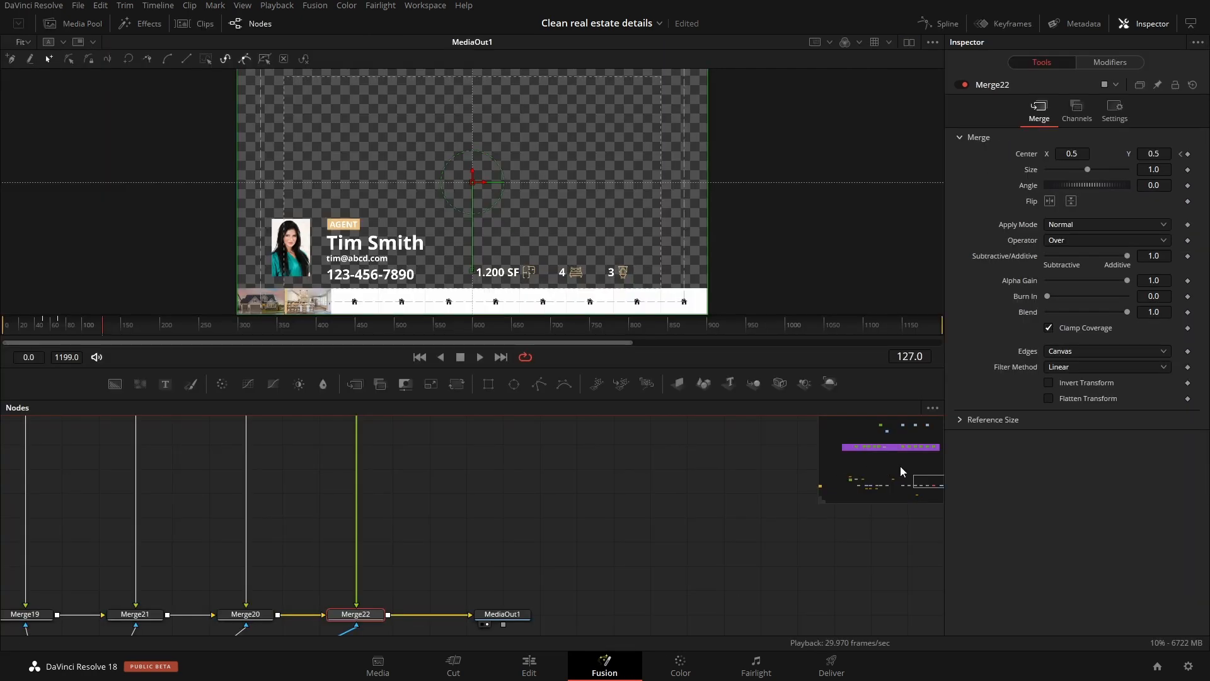
click(913, 450)
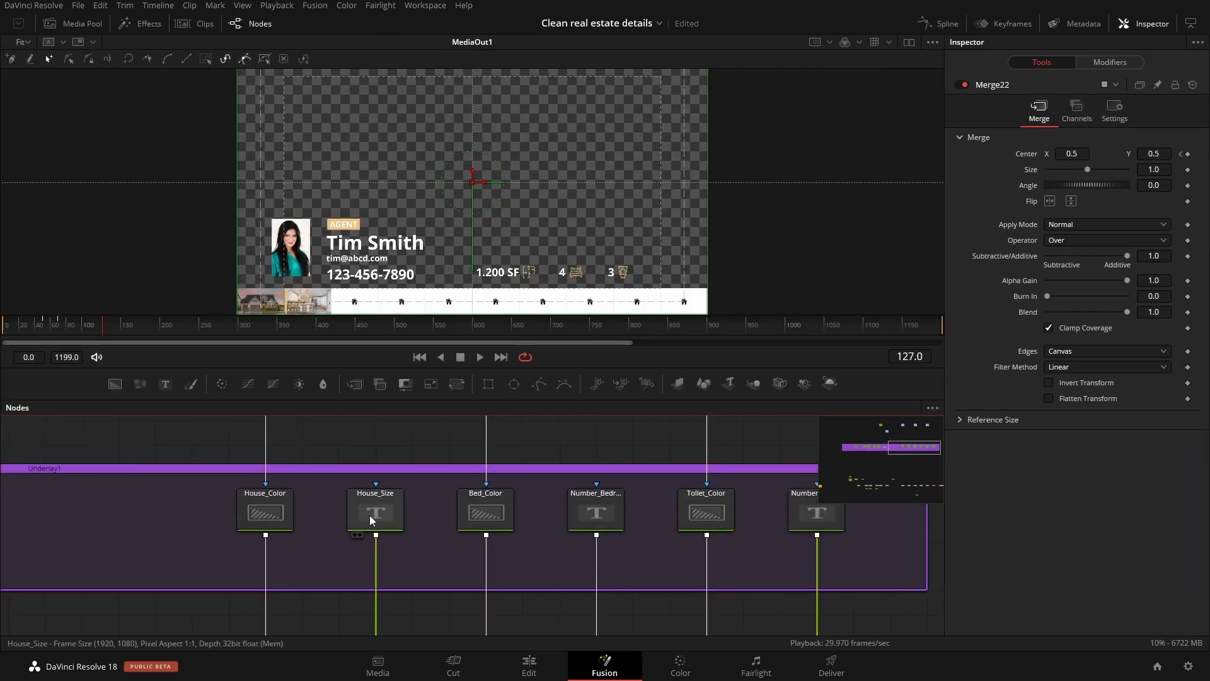
Step: Set the House_Color node's background colour to blue with red 0.172549, green 0.458823 and blue 0.921568
click(268, 504)
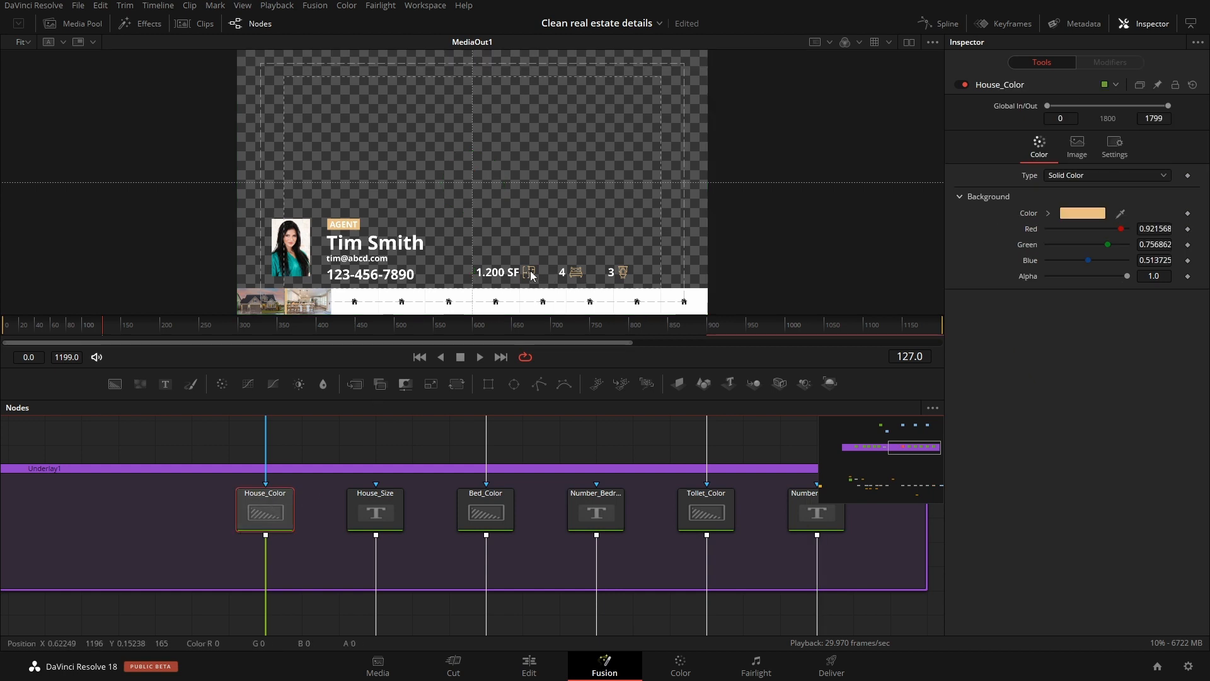
click(1082, 213)
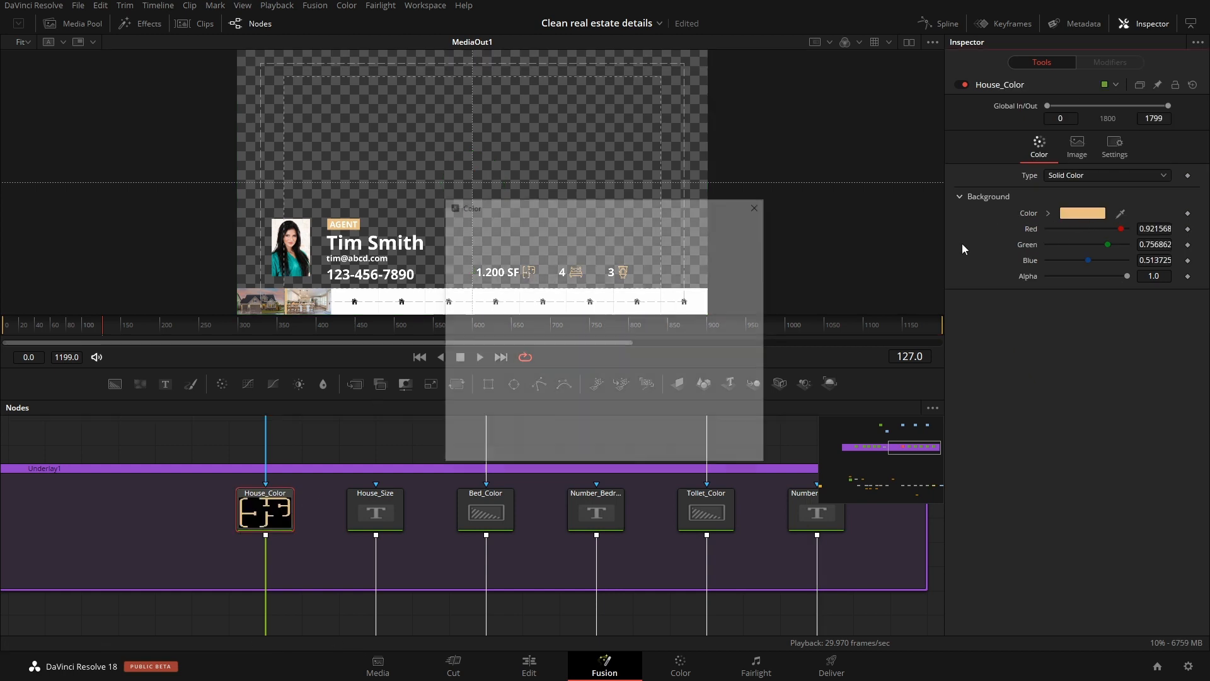
click(651, 252)
click(732, 451)
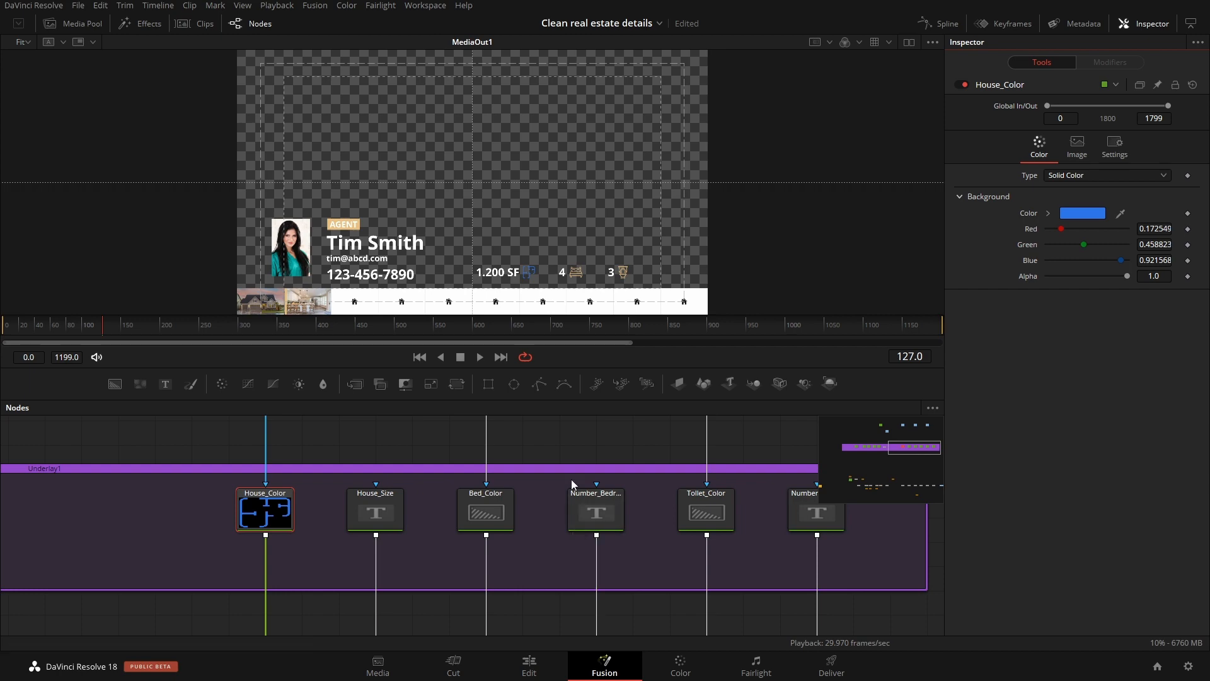
Step: Enlarge the node area and examine the overall layout of the nodes inside the purple Underlay1 group
drag(594, 369, 585, 220)
scroll(555, 410, down, 6)
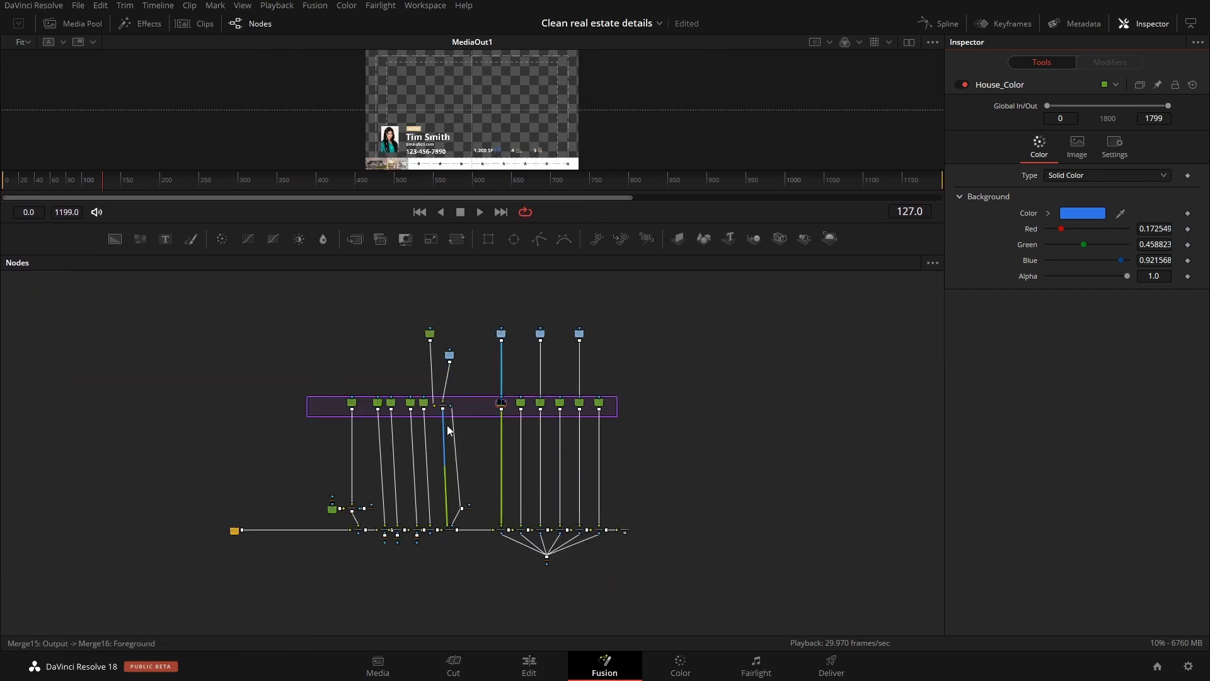
scroll(504, 452, up, 8)
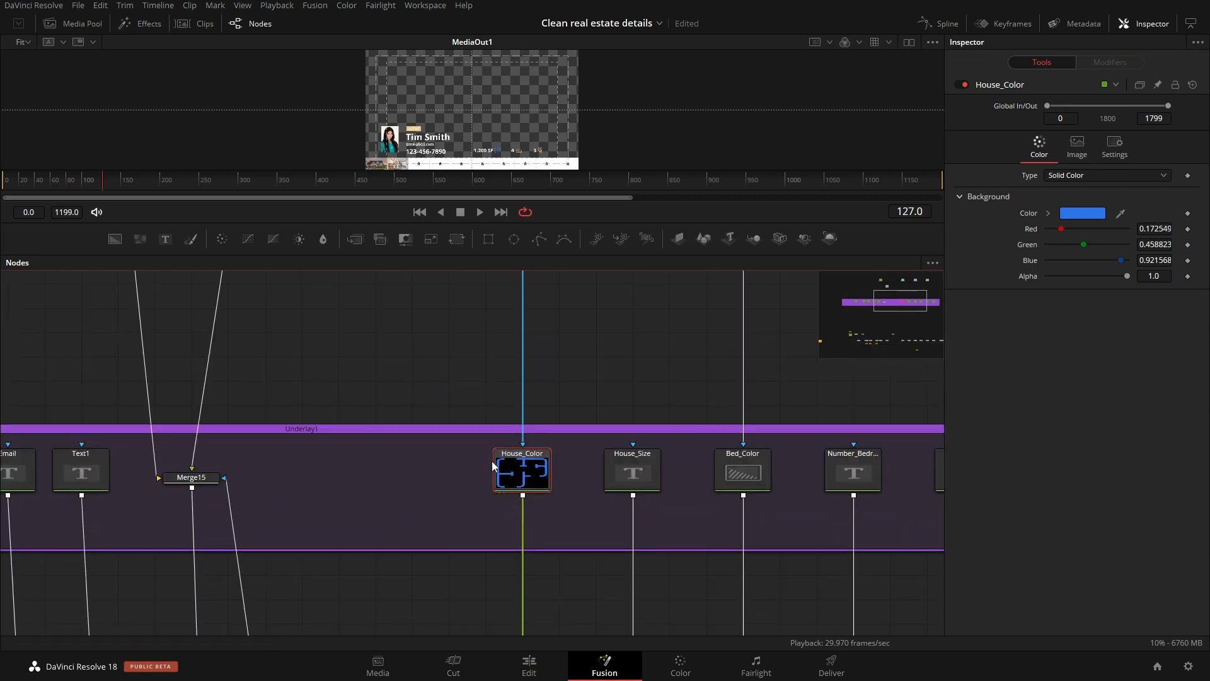
scroll(495, 463, down, 4)
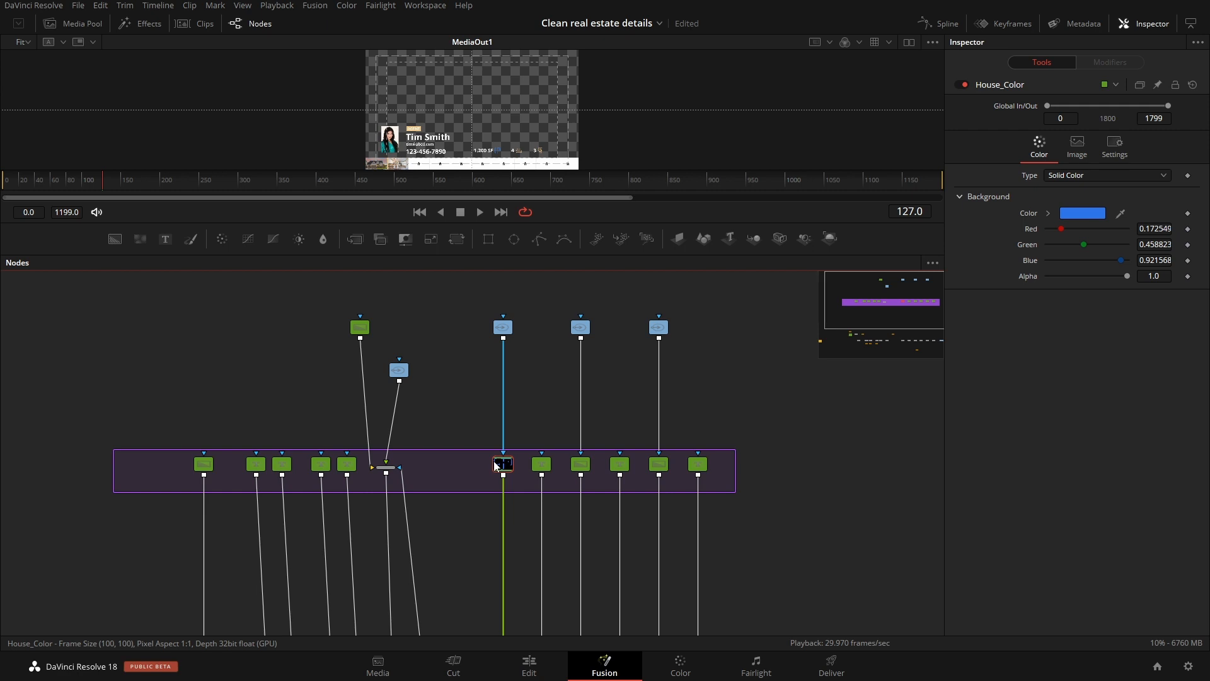
mouse_move(497, 466)
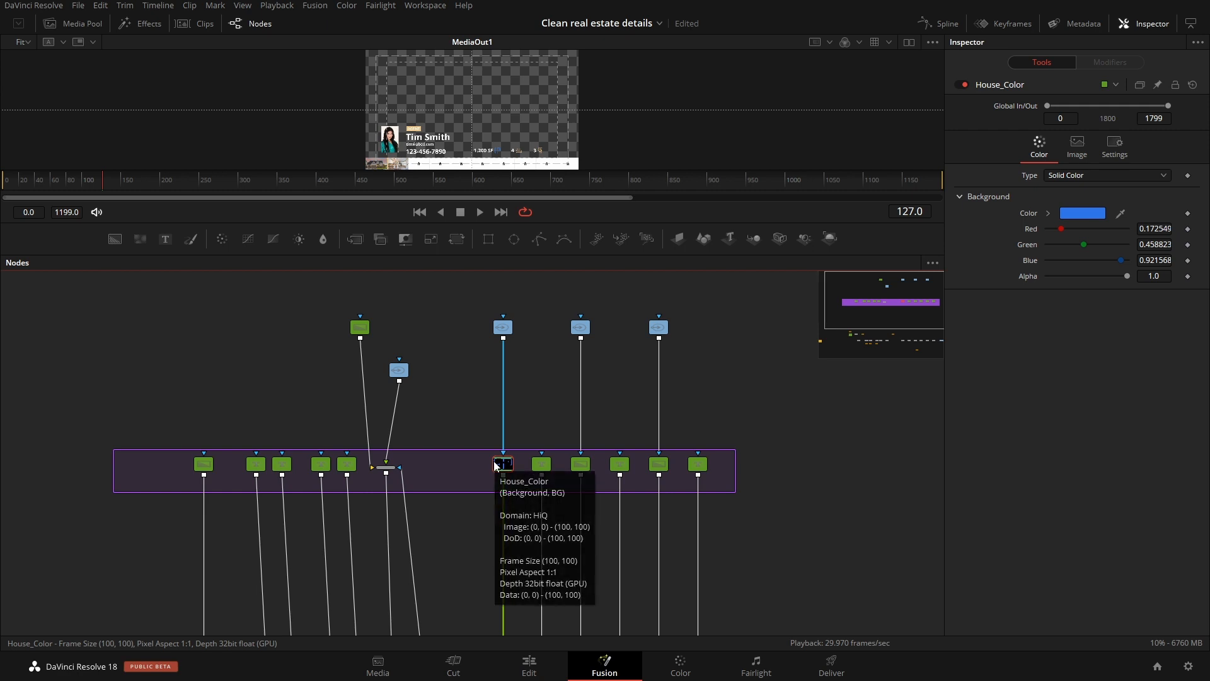